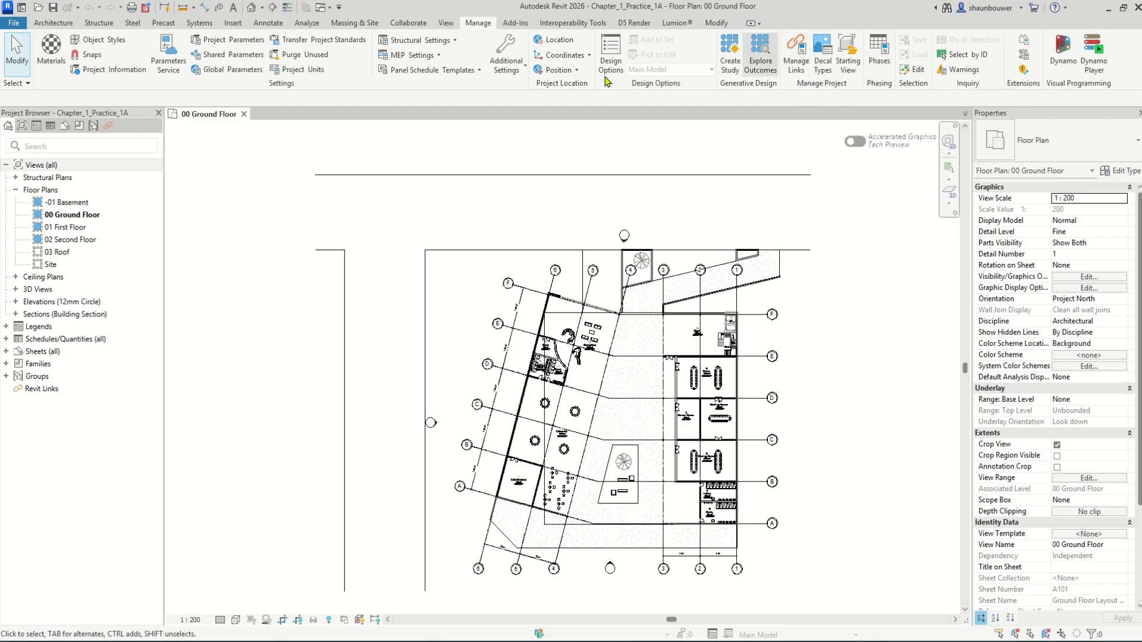
- Open Manage Links, select the linked ground floor DWG, and review the commands for adding and reloading links
click(232, 25)
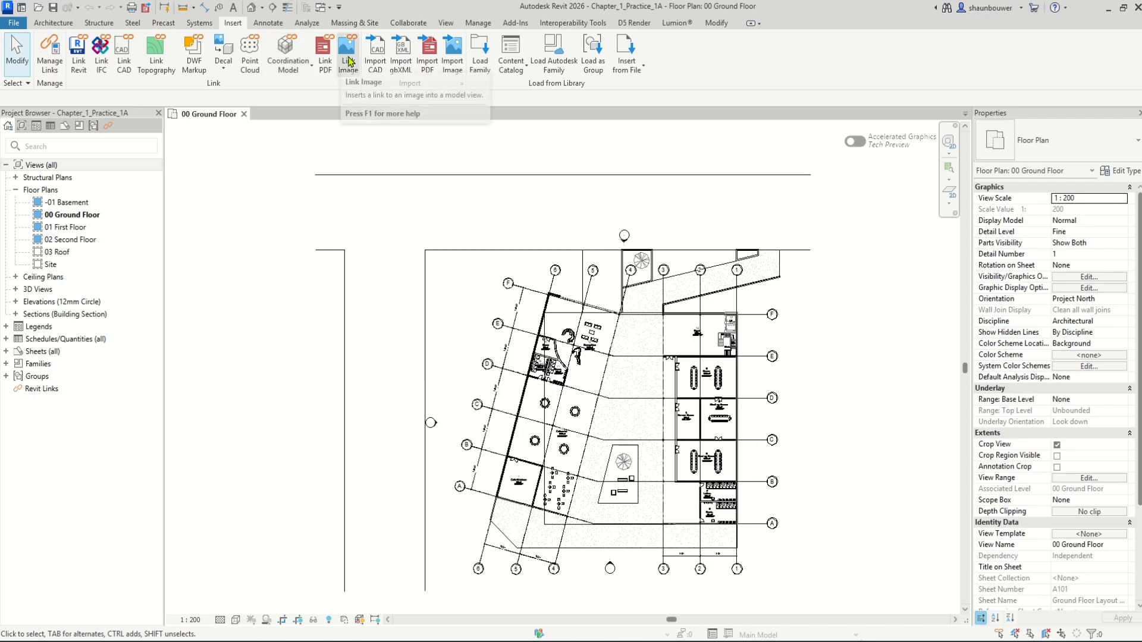
click(50, 54)
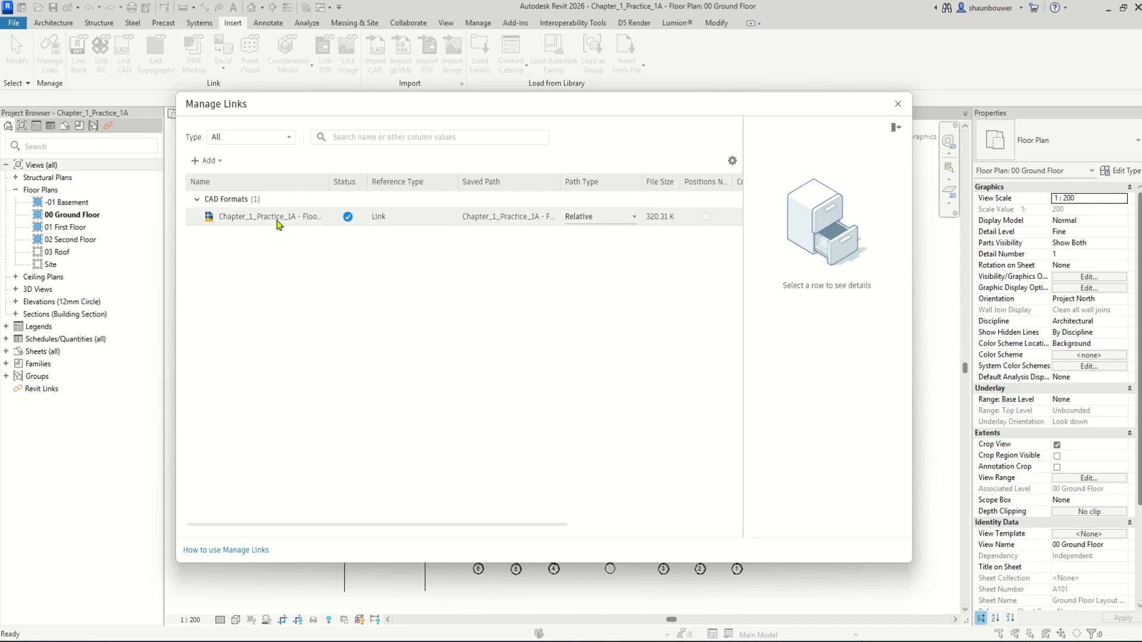
click(244, 219)
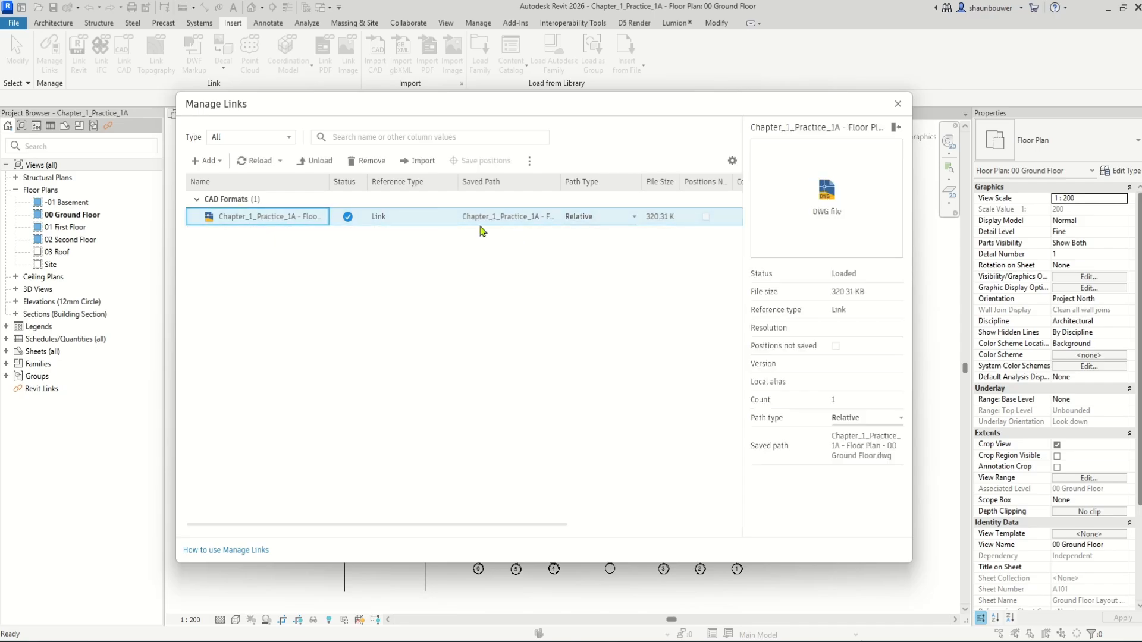
click(205, 161)
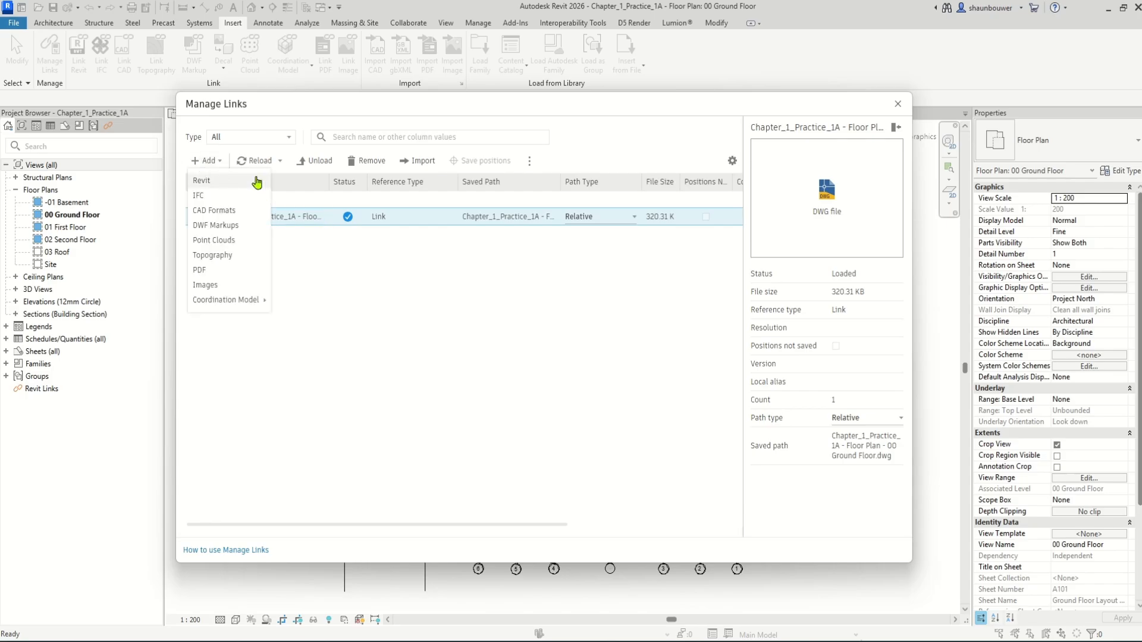
click(279, 161)
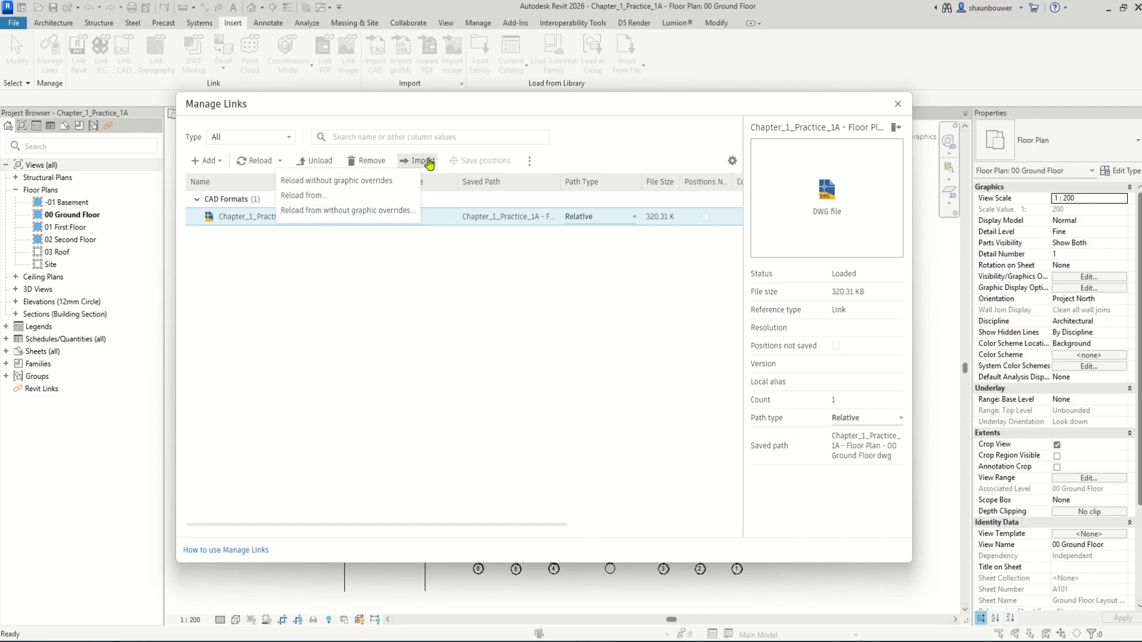
click(524, 163)
click(527, 160)
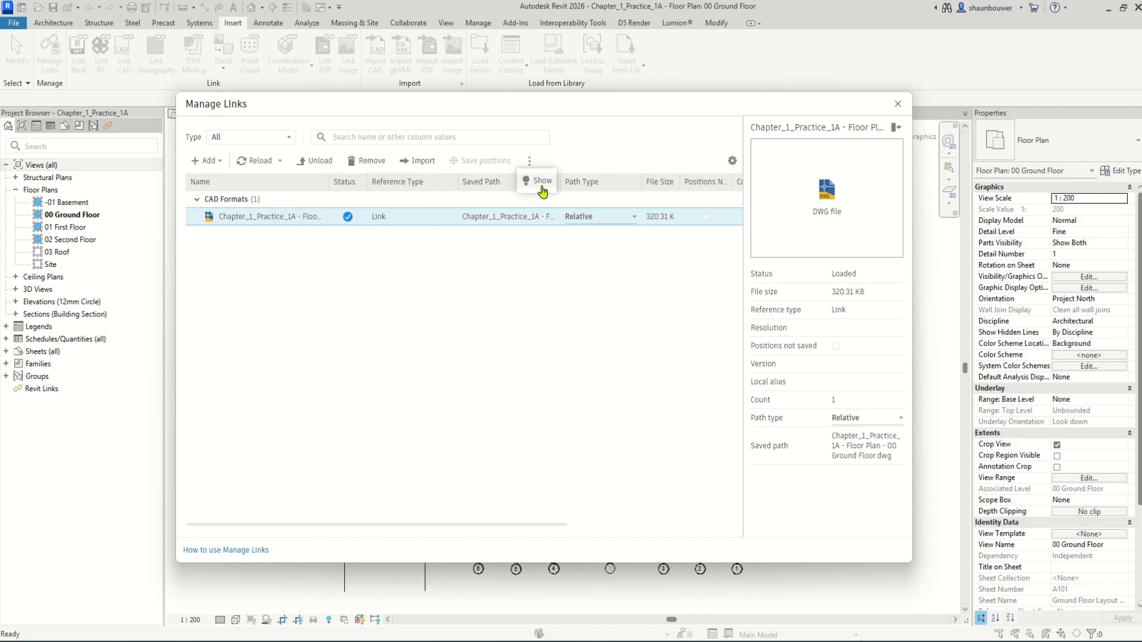
- Show the linked DWG in the ground floor plan and move the Manage Links dialog aside to view it
right_click(293, 224)
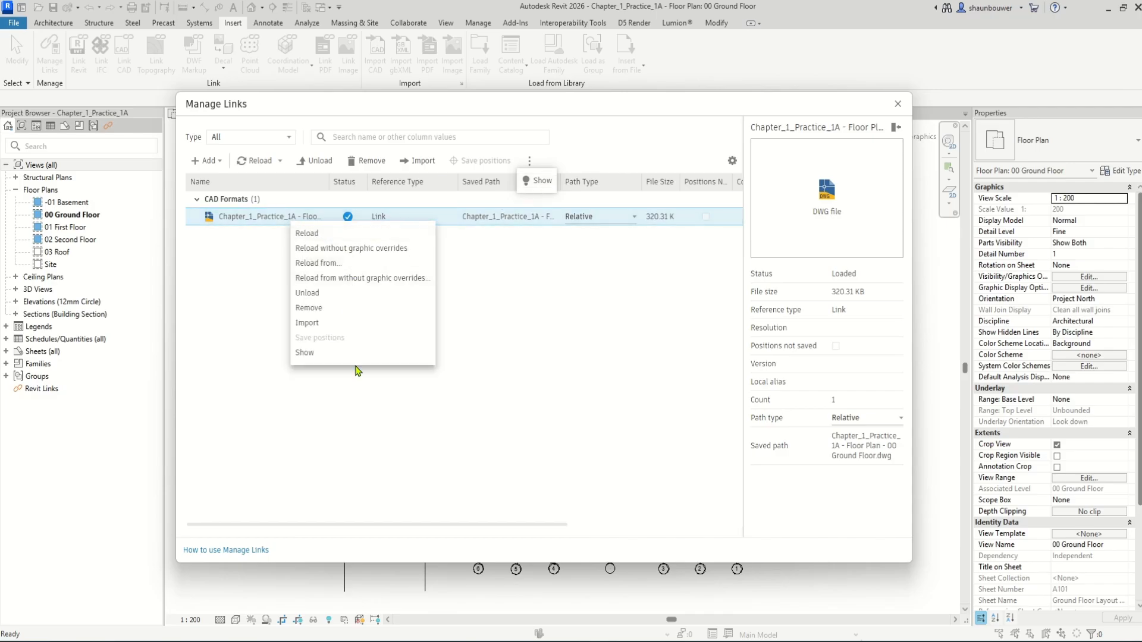
click(304, 353)
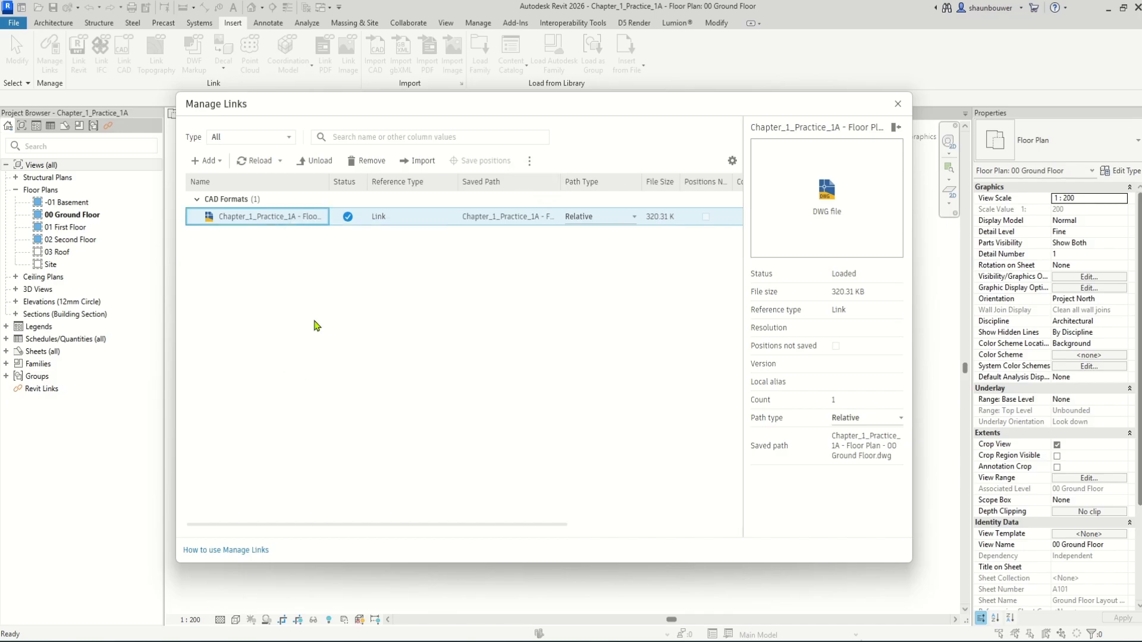
drag(448, 114, 1058, 96)
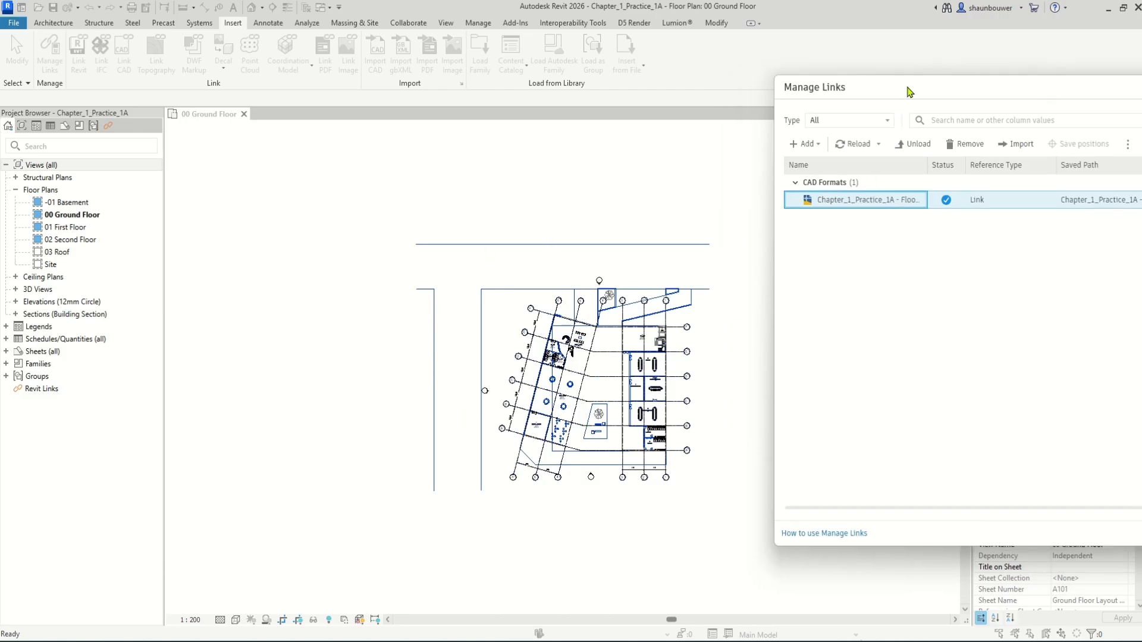
drag(909, 88, 307, 76)
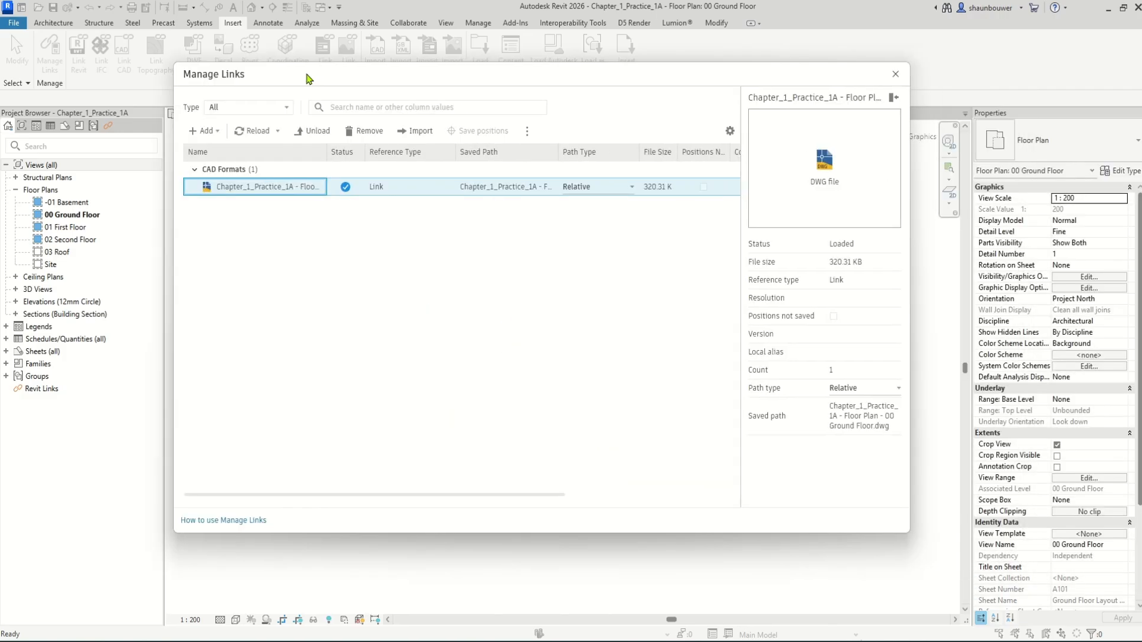
- Remove the existing DWG link and choose Chapter_1_Practice_1A - Floor Plan - 00 Ground Floor.dwg from the dataset folder as a new CAD link
click(363, 135)
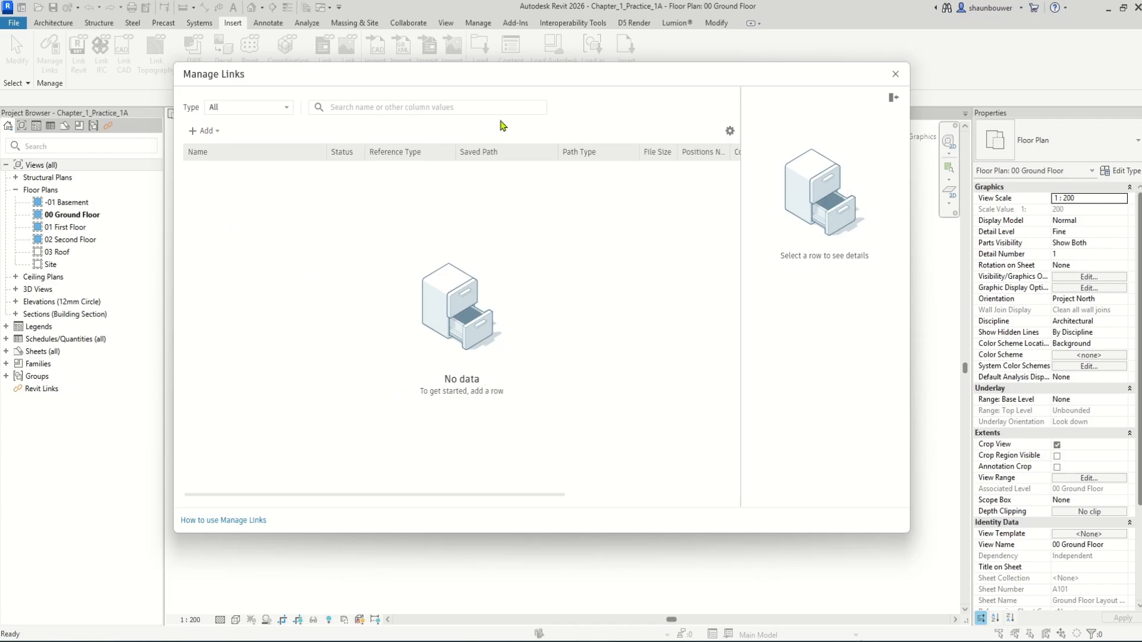
click(201, 131)
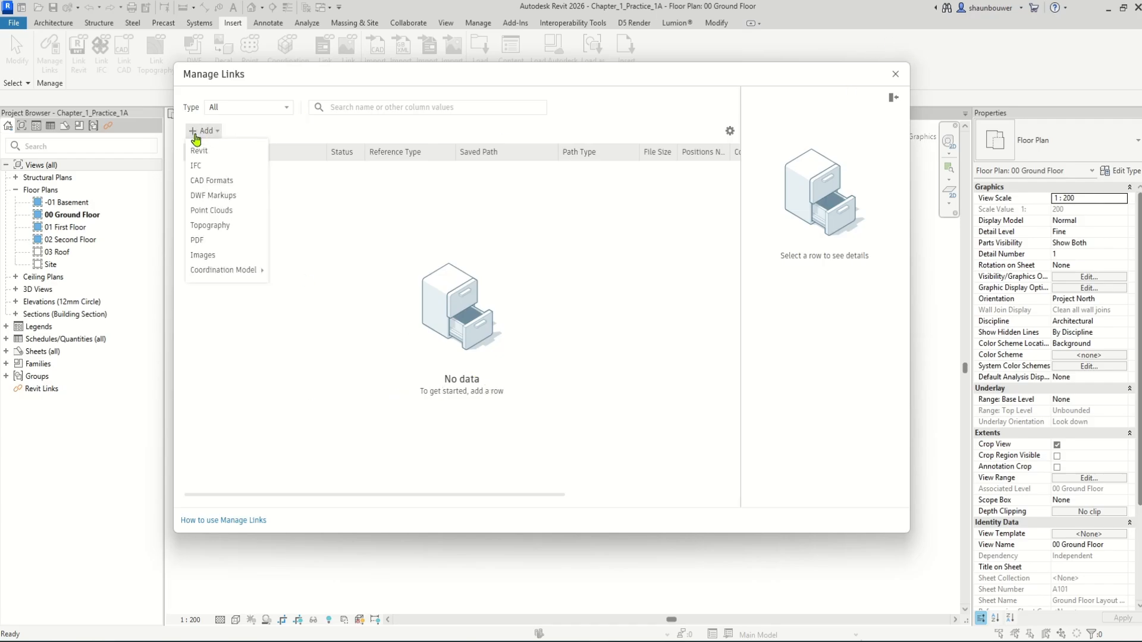
click(218, 181)
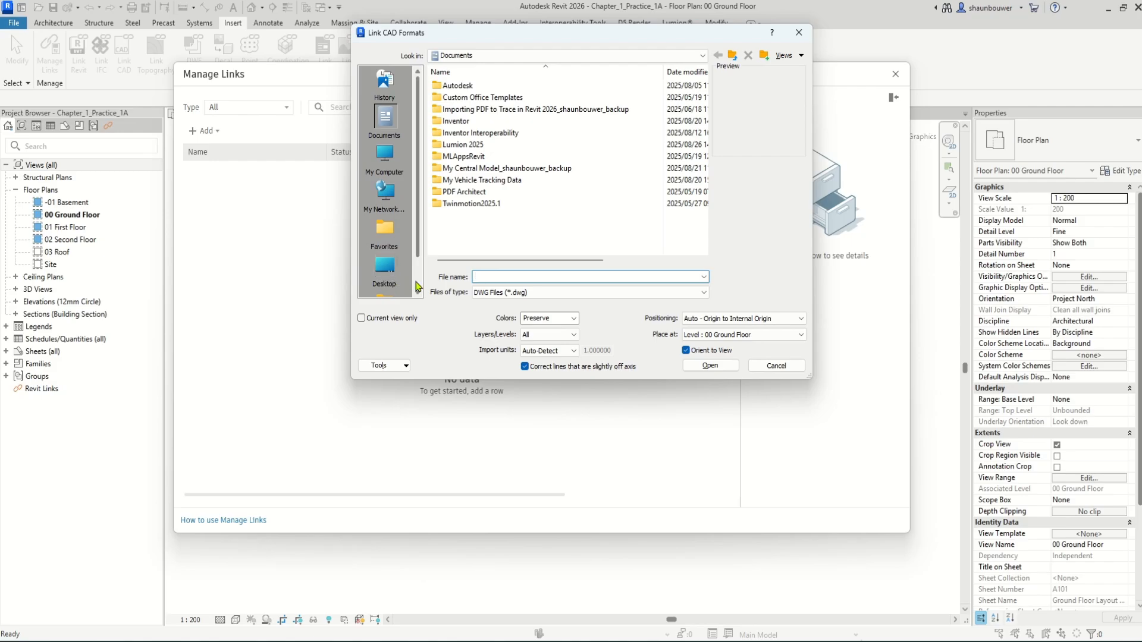
scroll(417, 284, down, 1)
click(385, 269)
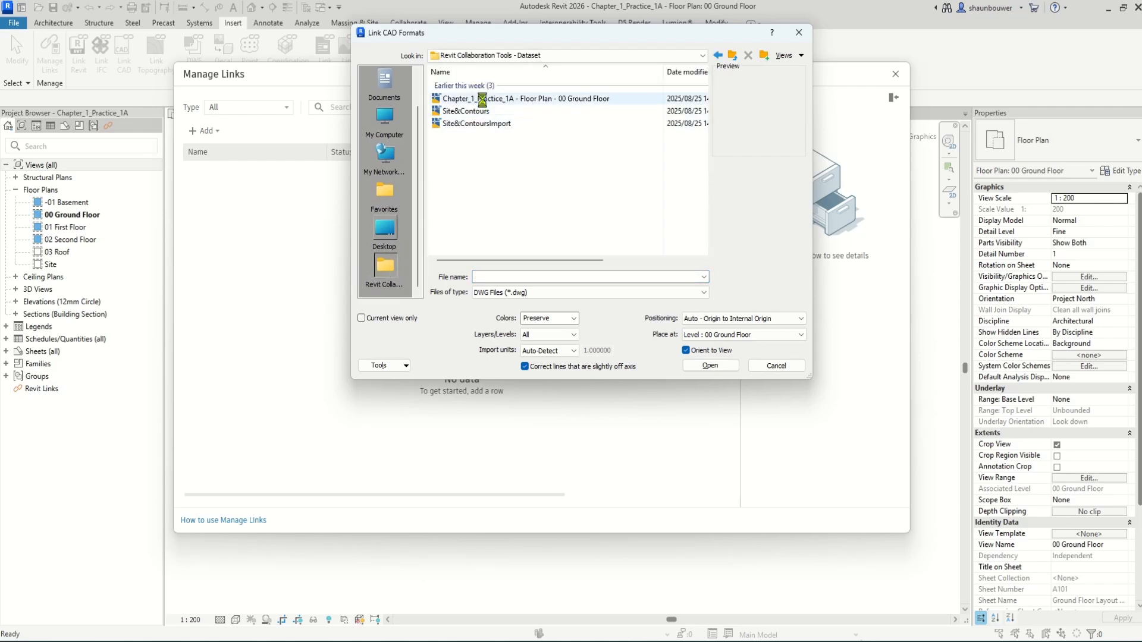
click(482, 99)
- Link the chosen DWG with Preserve colors and Auto - Origin to Internal Origin positioning
click(575, 320)
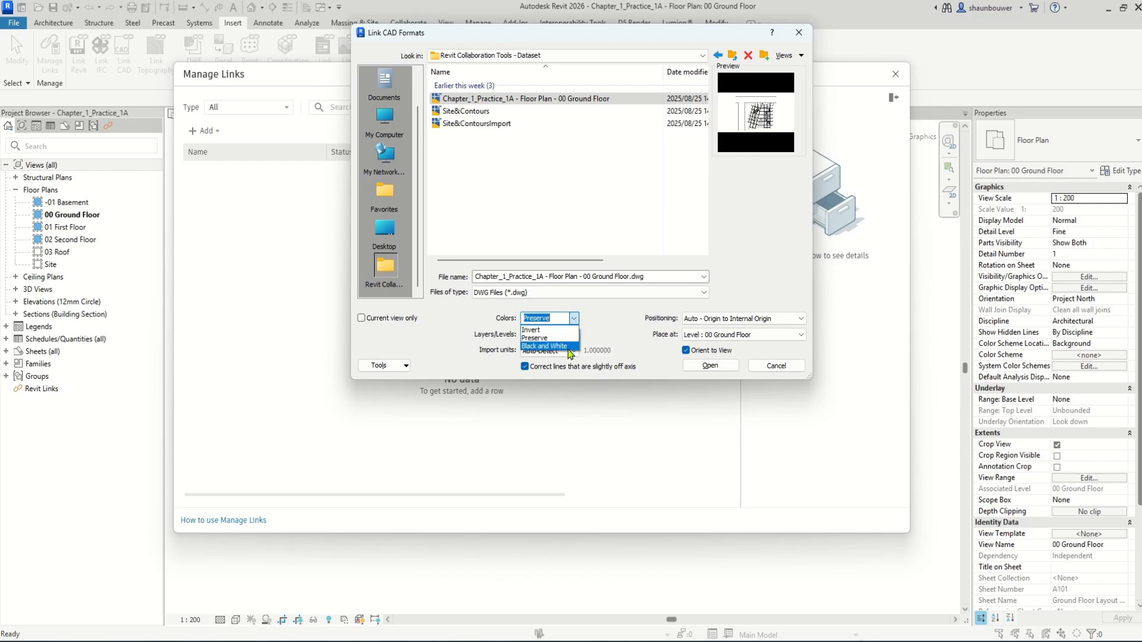
click(550, 338)
click(755, 320)
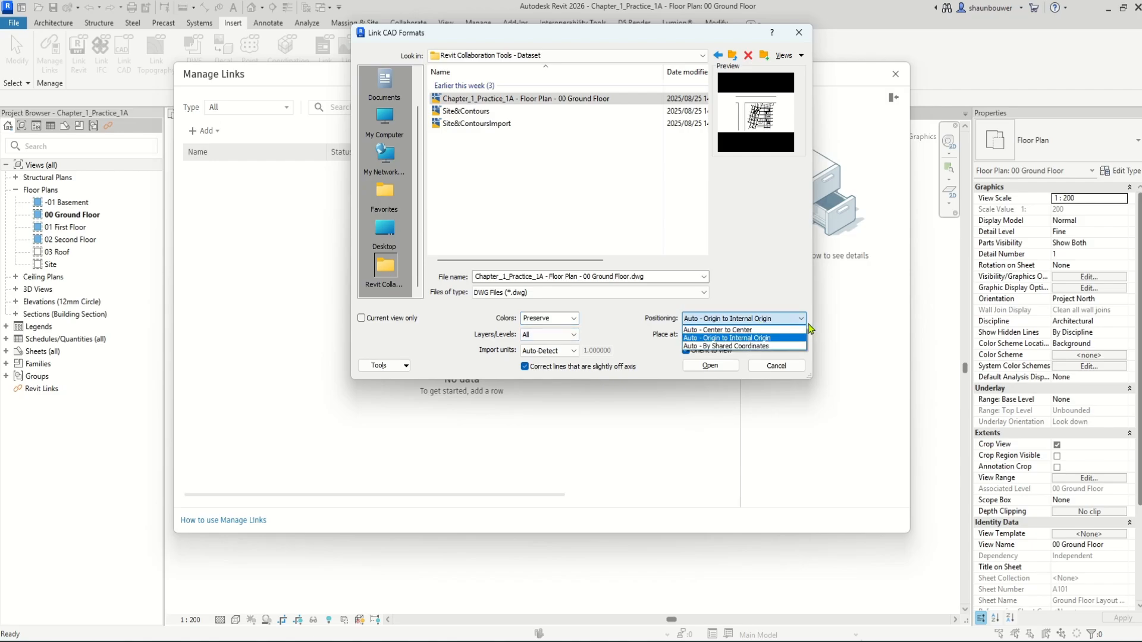
click(785, 322)
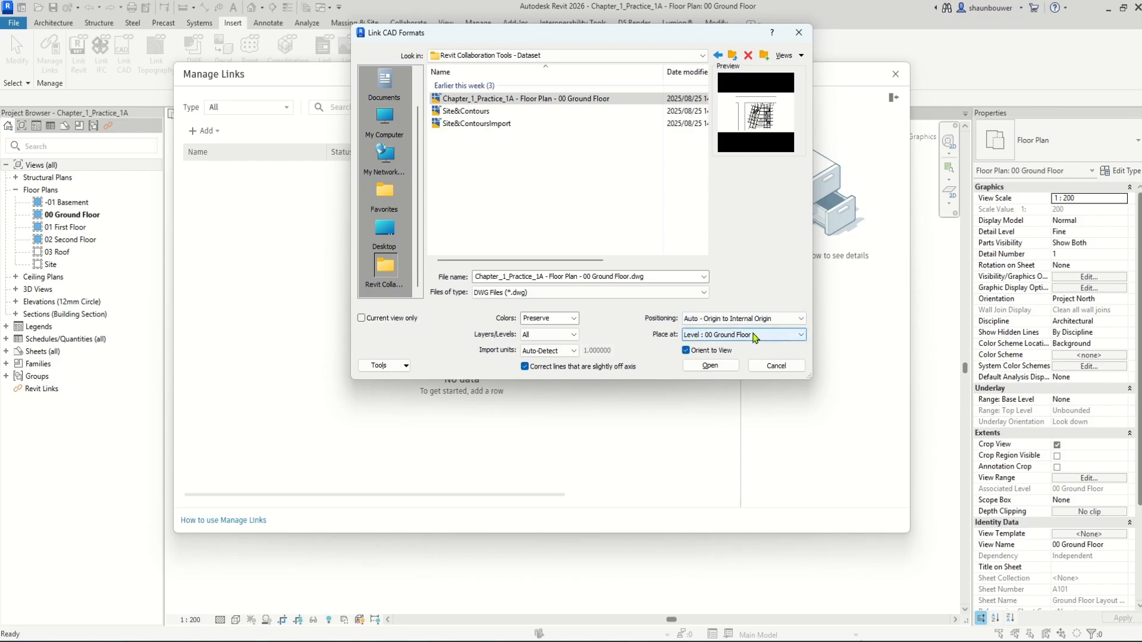
click(362, 319)
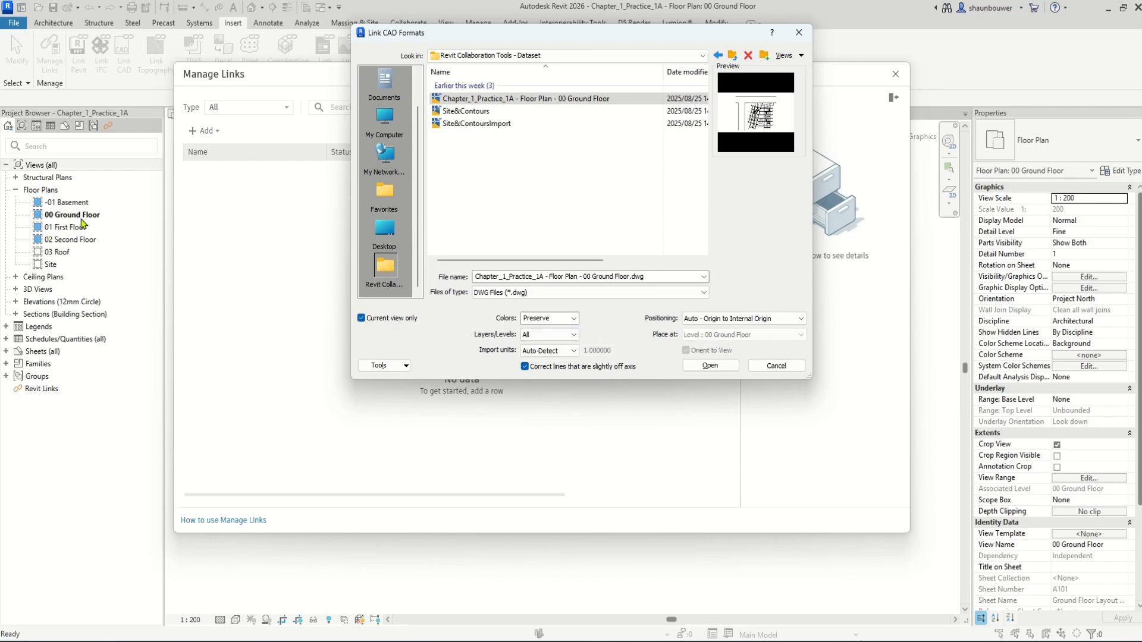
click(361, 319)
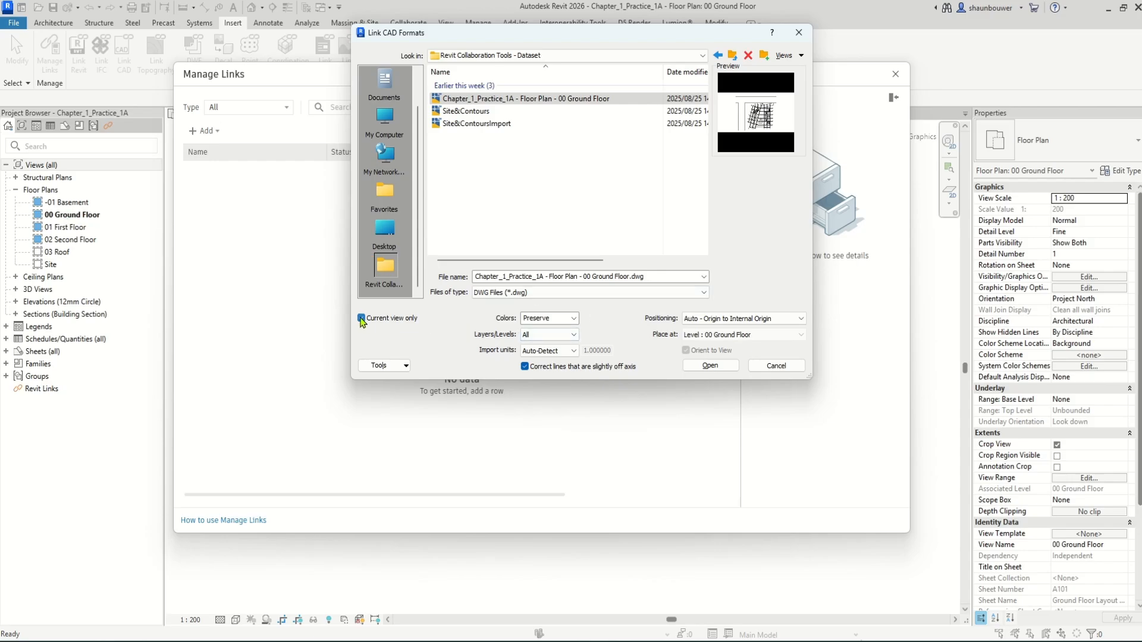
click(712, 366)
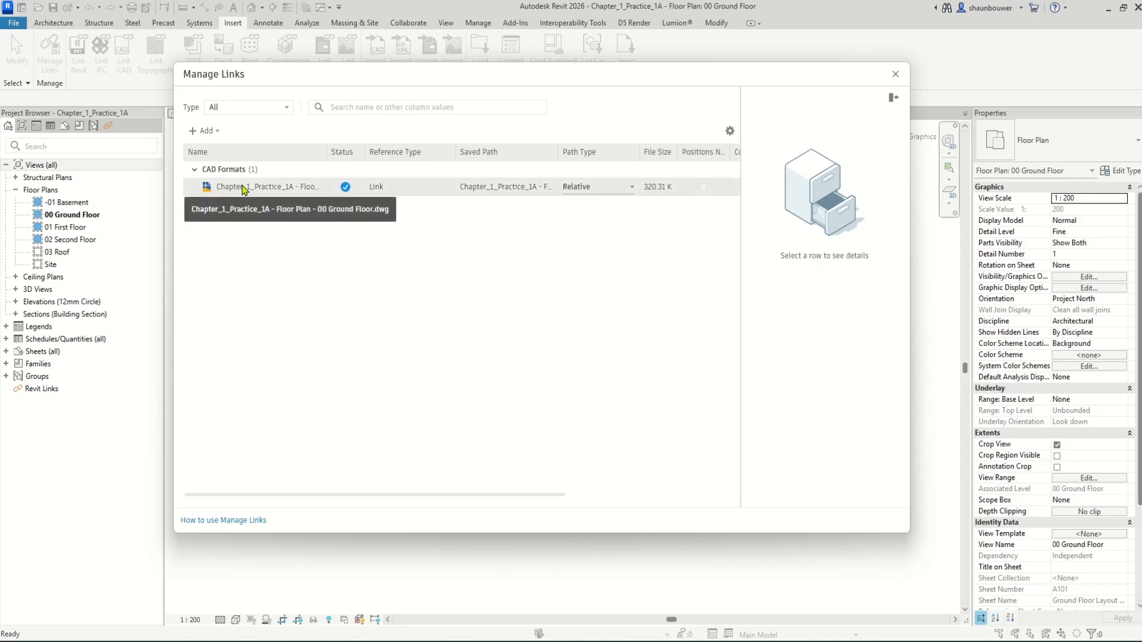
- Set the path type of the newly linked ground floor DWG to Absolute and close Manage Links
click(244, 189)
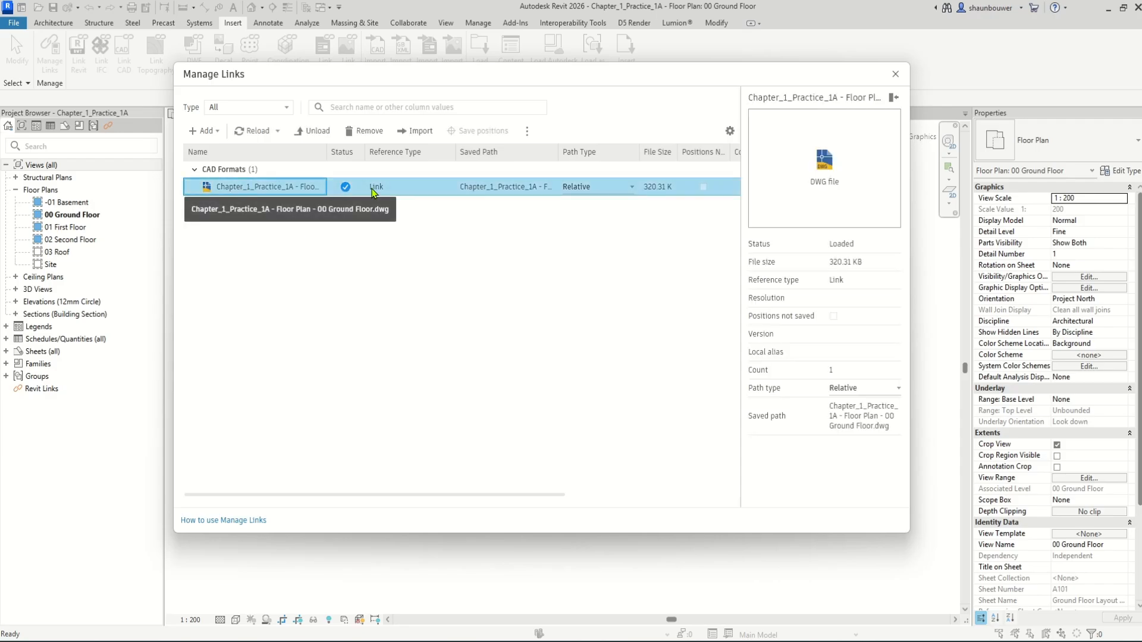
click(610, 188)
click(585, 207)
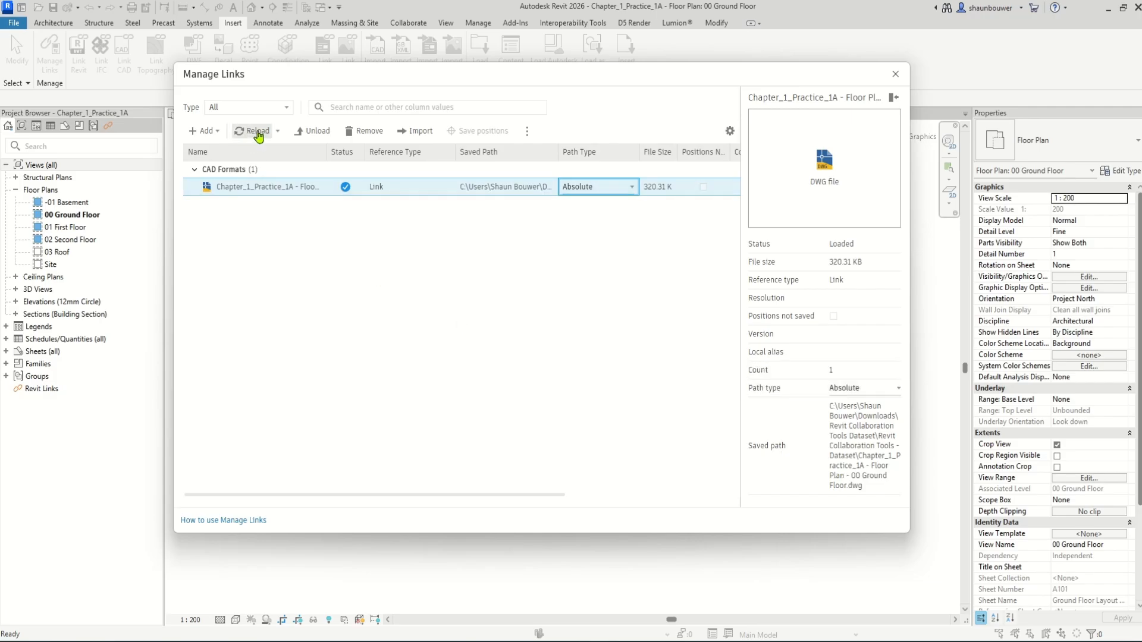
click(277, 131)
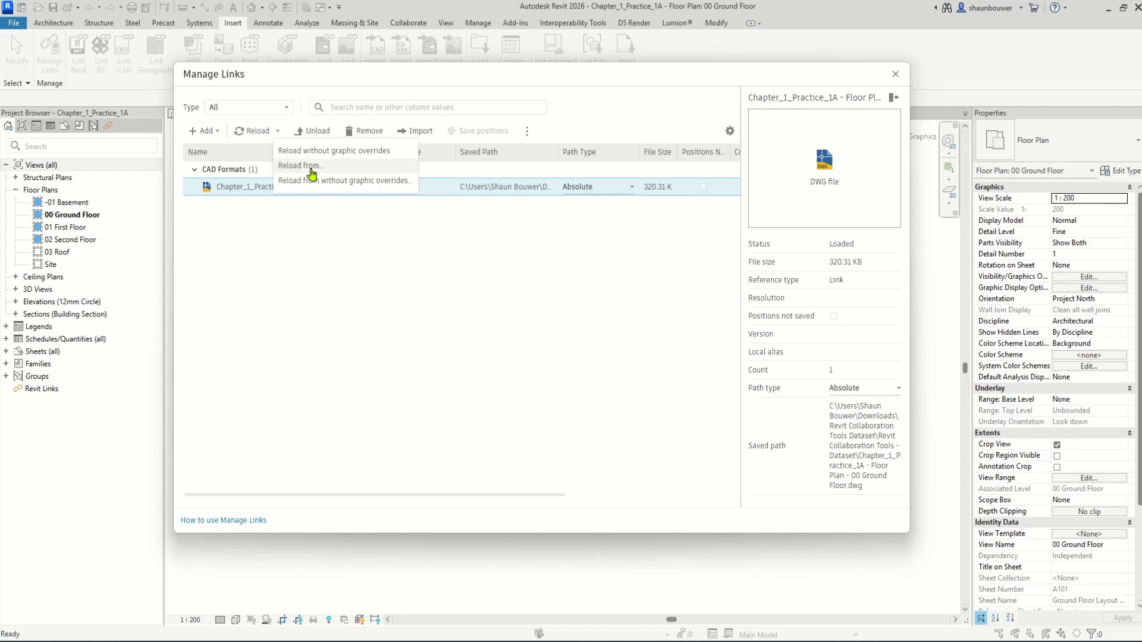
click(895, 74)
- Link the Revit model Structural_Link.rvt with Auto - Internal Origin to Internal Origin positioning
click(77, 64)
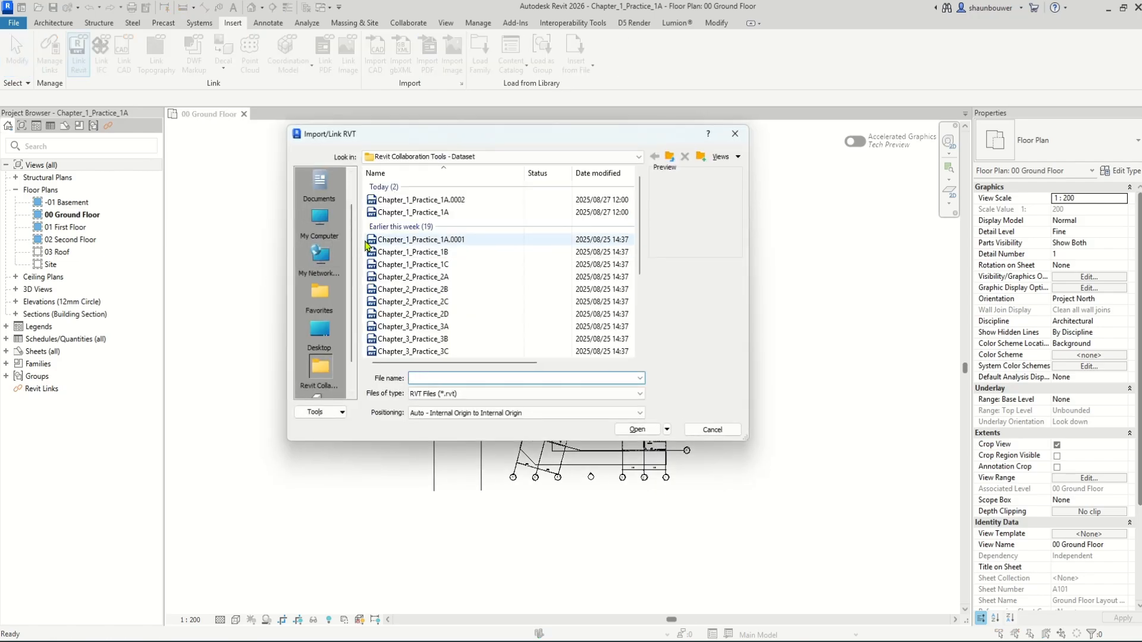
click(392, 213)
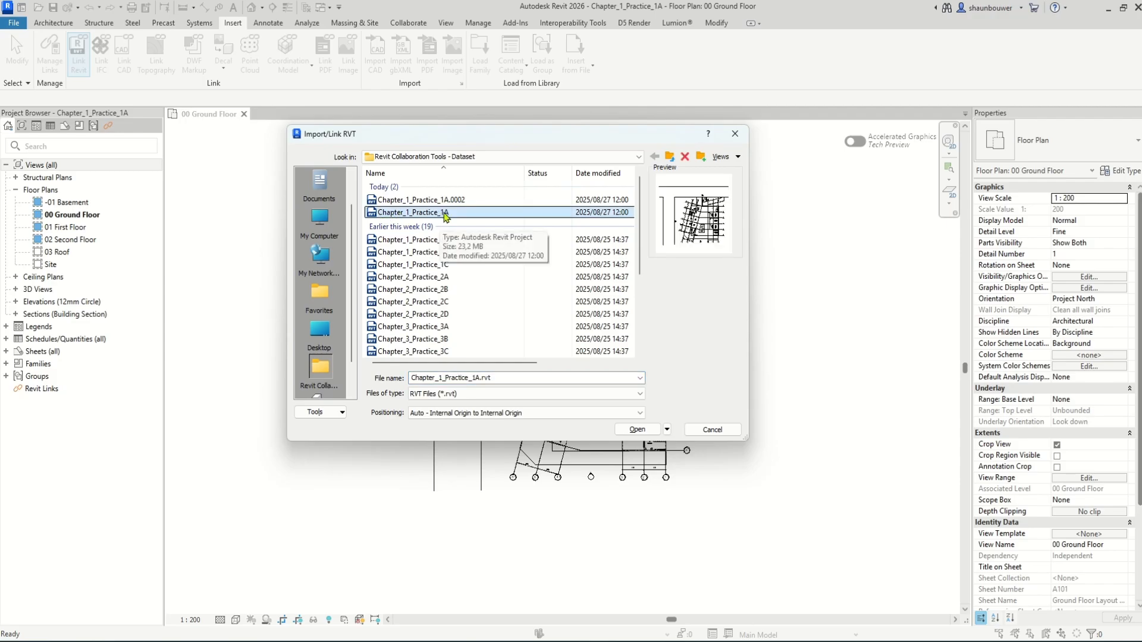
scroll(428, 268, down, 4)
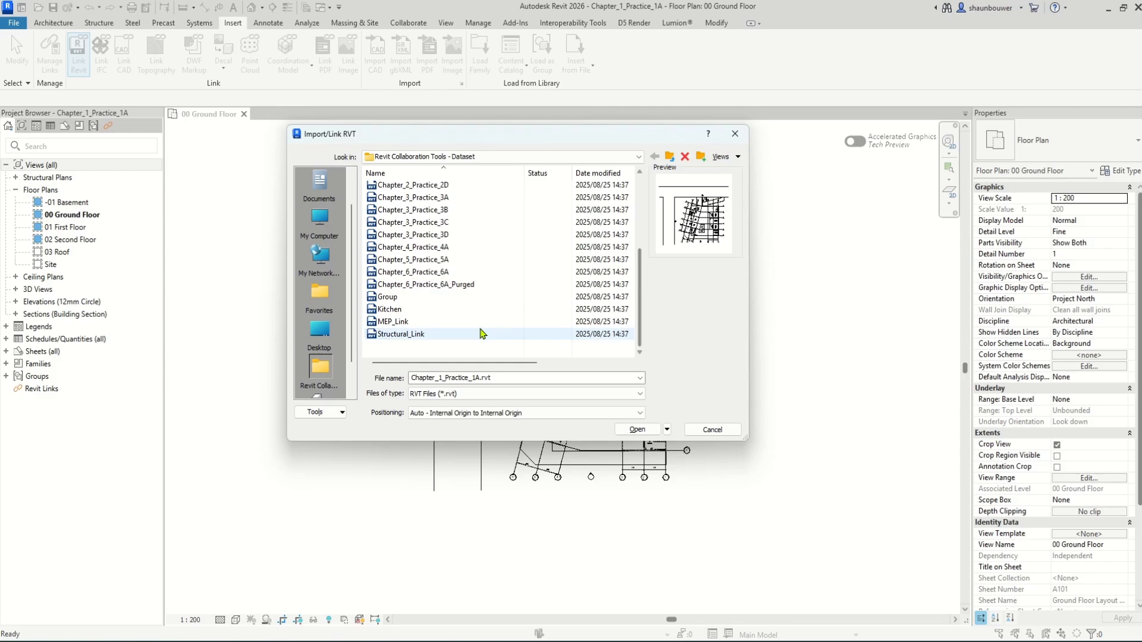
click(398, 335)
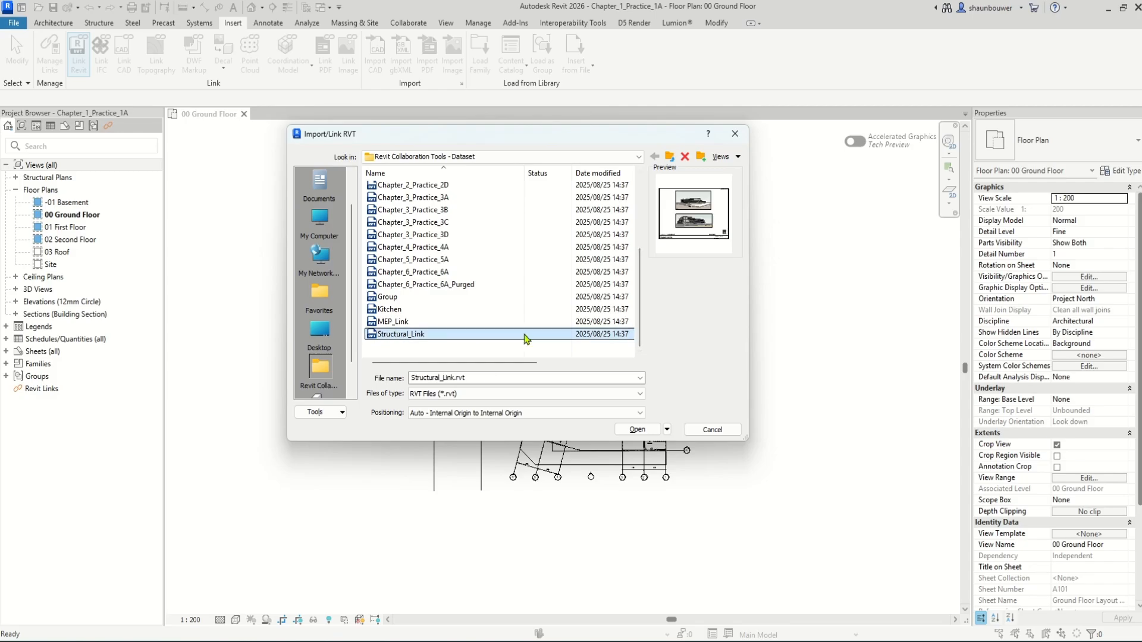
click(601, 416)
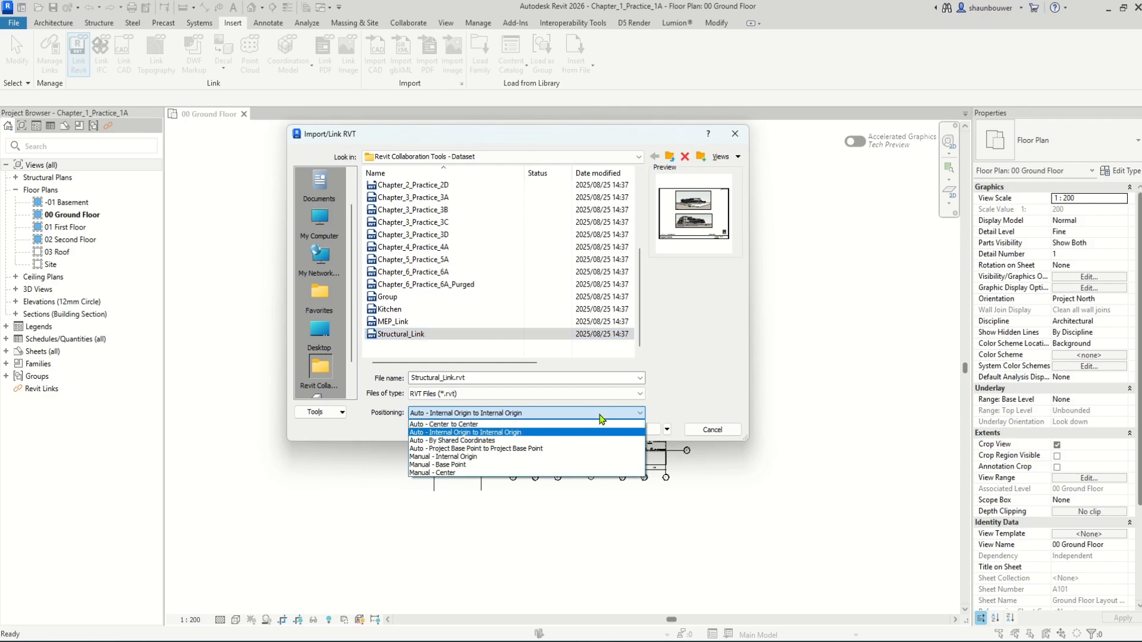
click(601, 416)
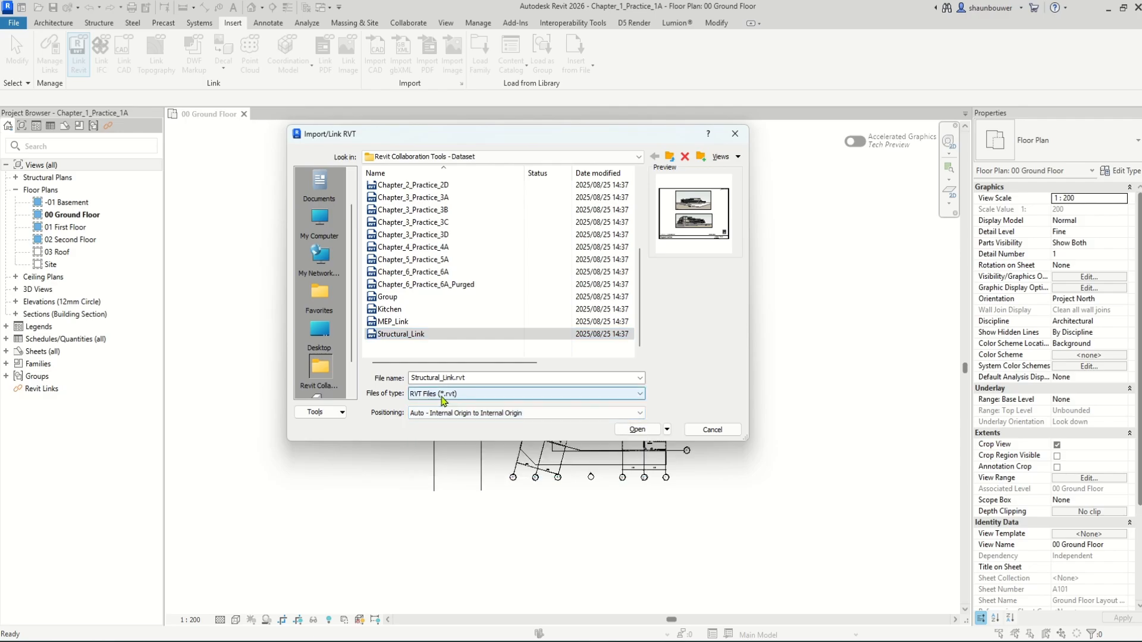
click(634, 430)
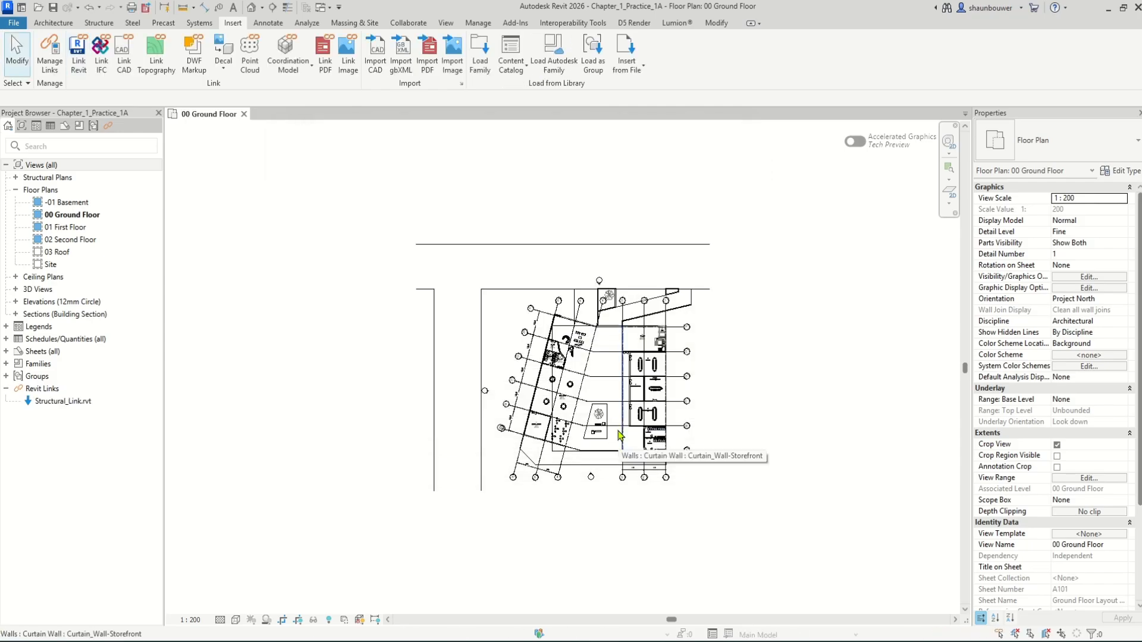
- Open the default 3D view and inspect the linked structural model and its properties, both in the model and under Revit Links
click(252, 8)
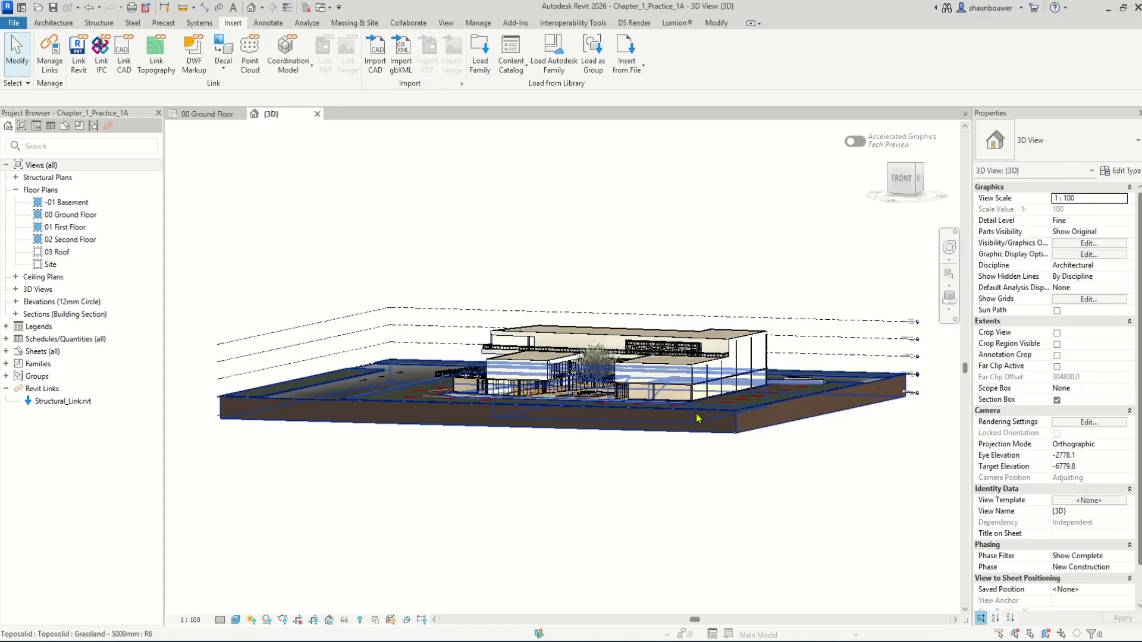
shift+middle_drag(457, 189, 926, 260)
scroll(659, 463, up, 3)
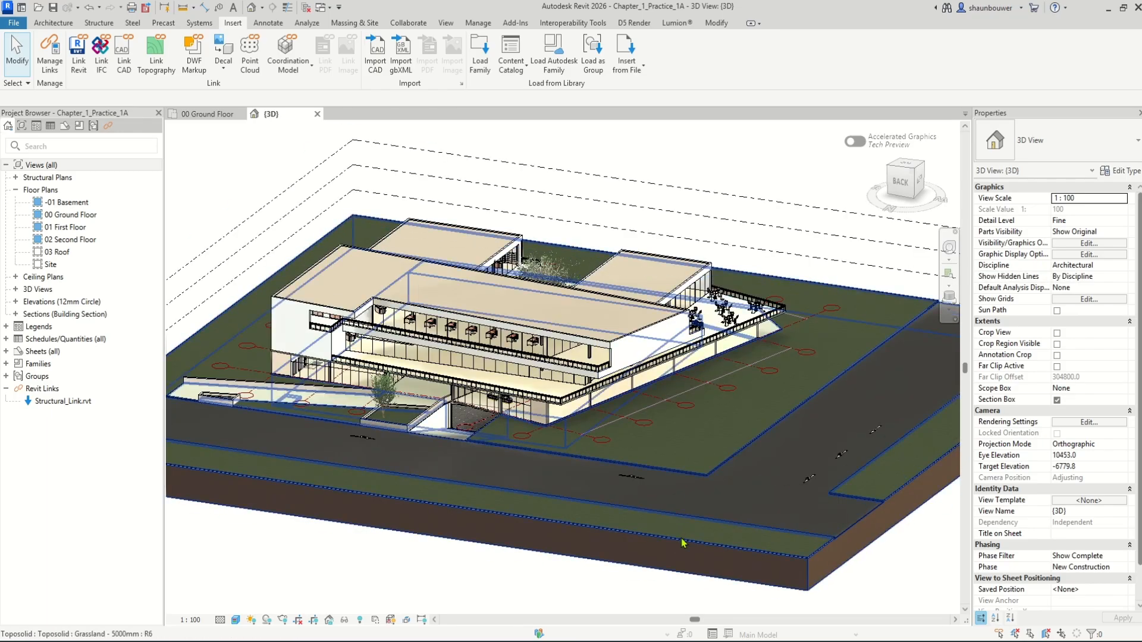
click(695, 468)
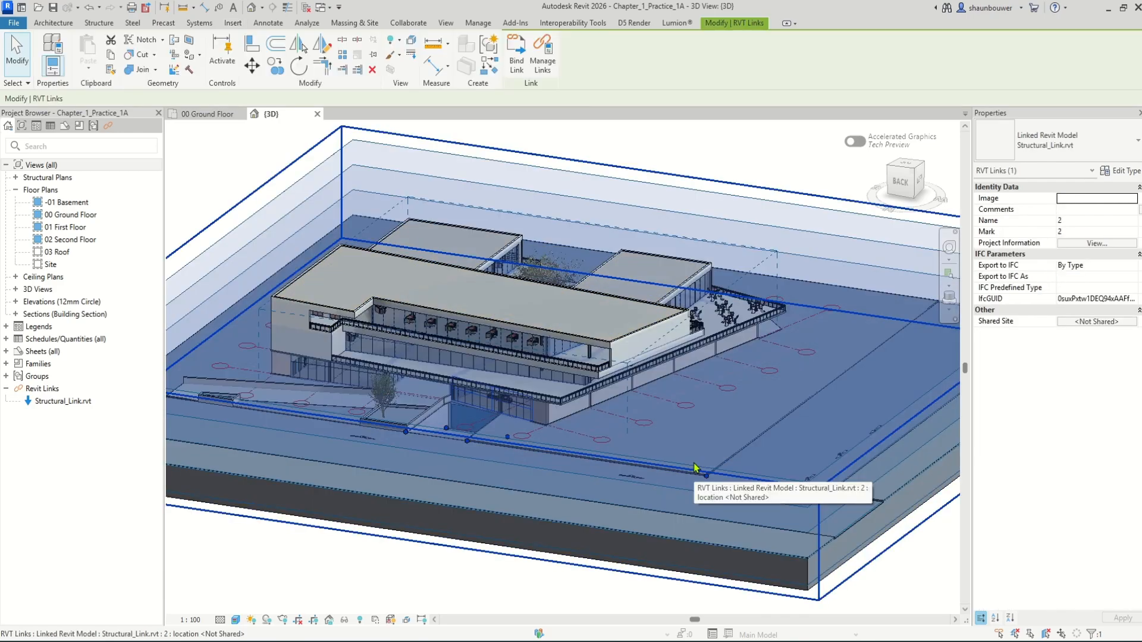
click(1042, 148)
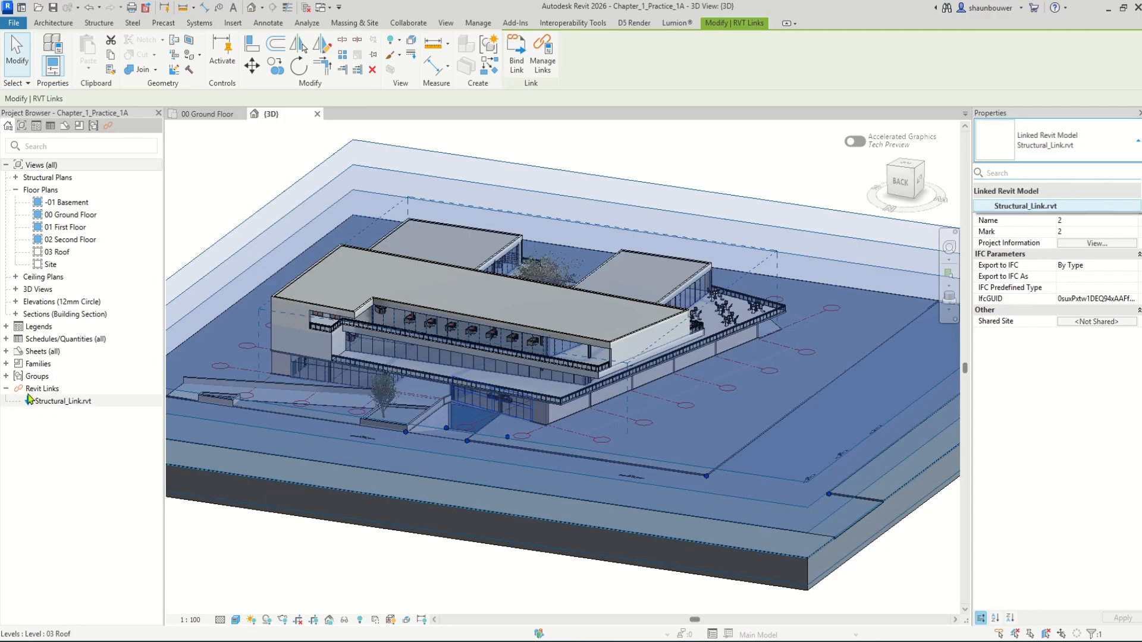
click(60, 403)
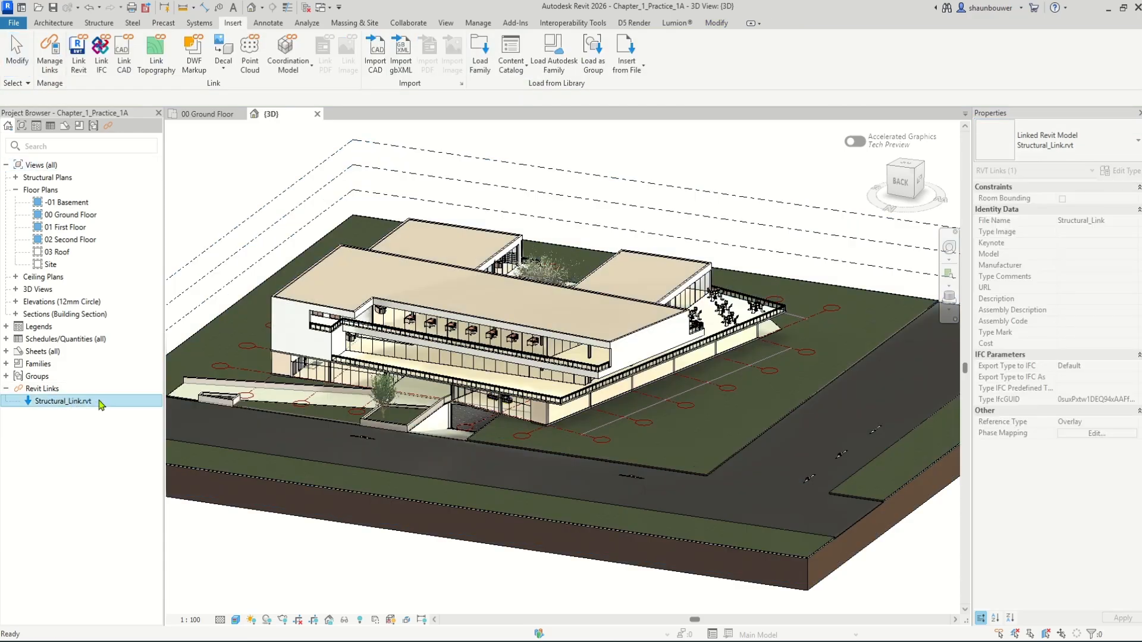
- In Manage Links, review the reference type options of Structural_Link.rvt, keeping Overlay, and set its path type to Absolute
right_click(100, 405)
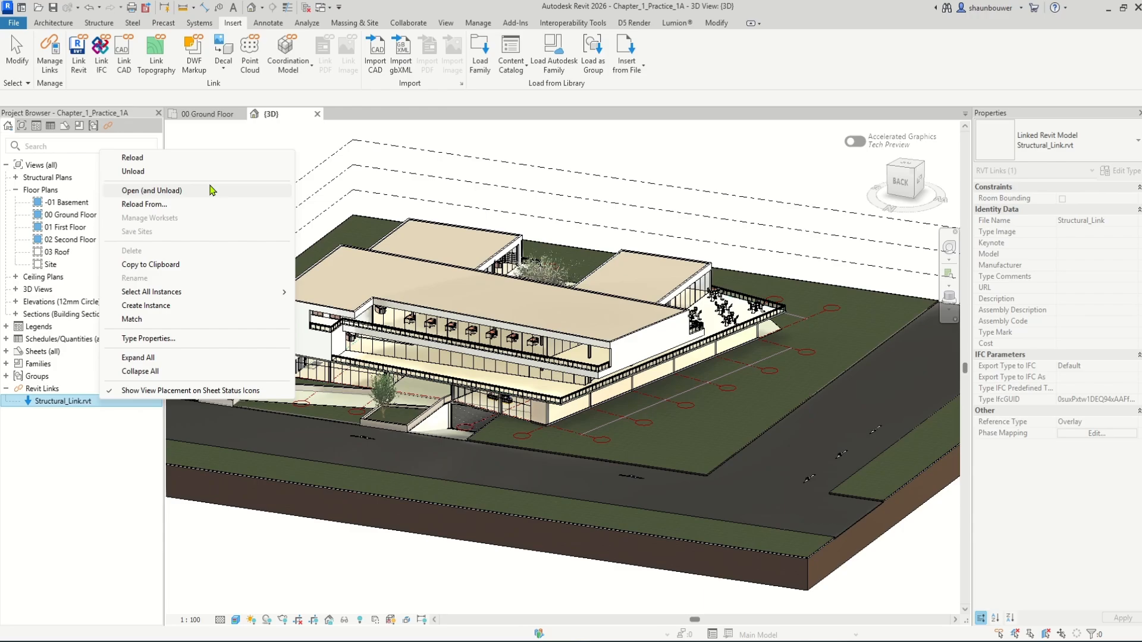
click(52, 64)
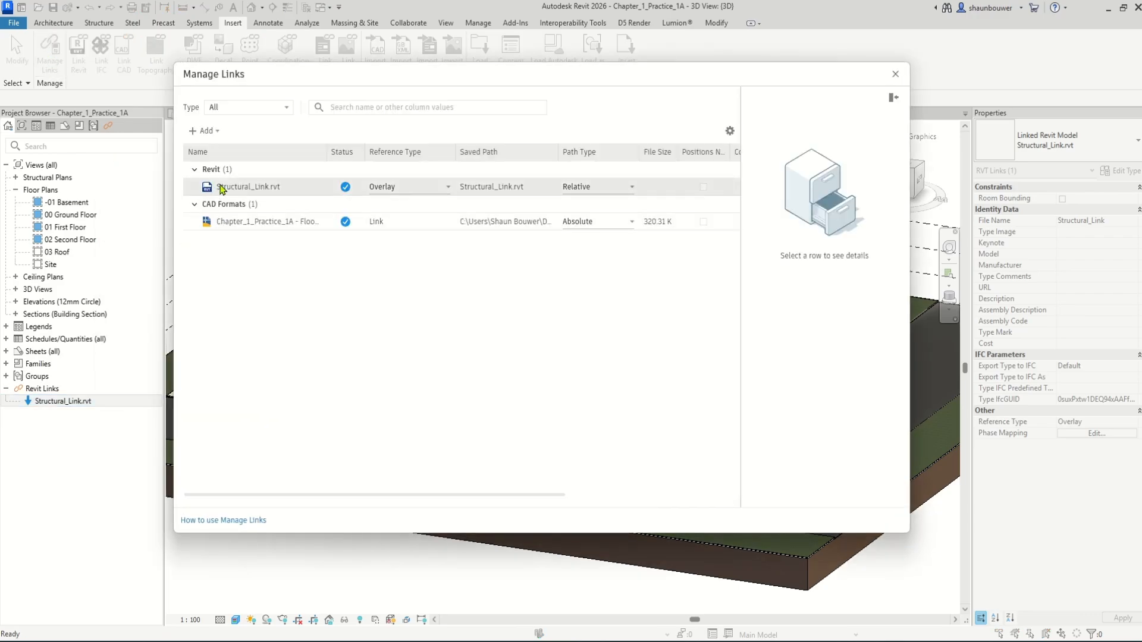
click(221, 188)
click(434, 188)
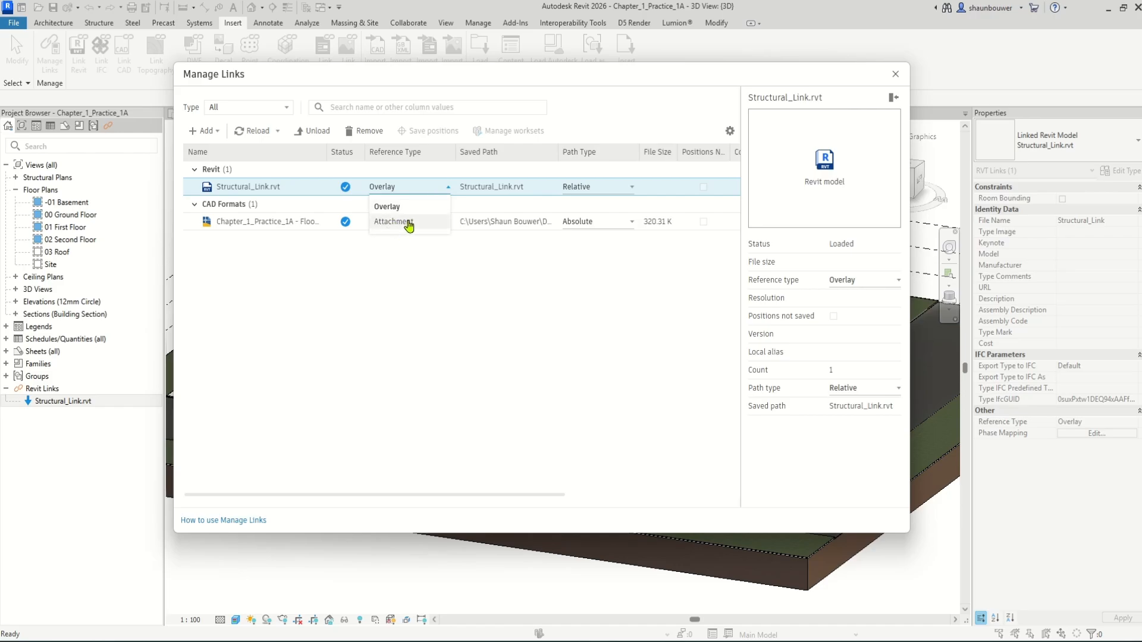
click(450, 298)
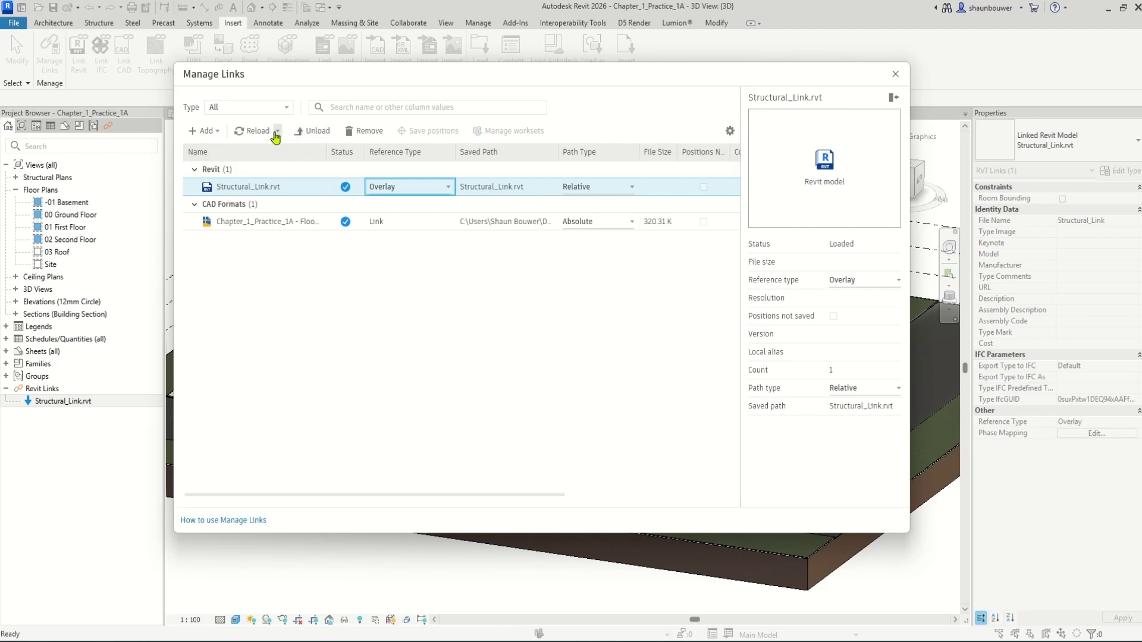
click(589, 189)
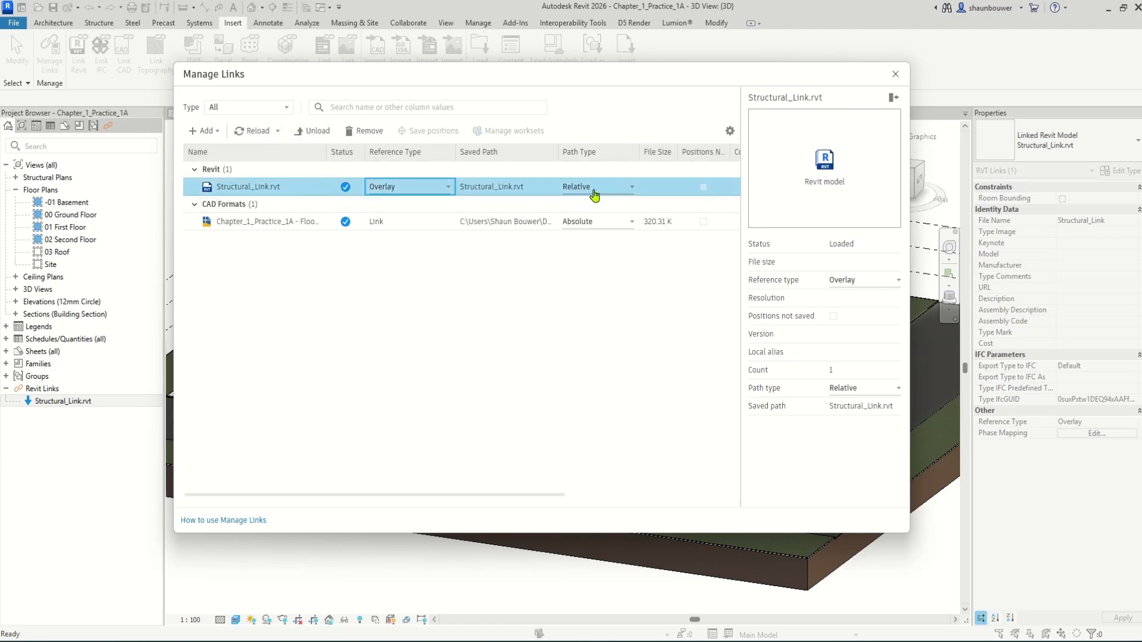
click(593, 189)
click(589, 208)
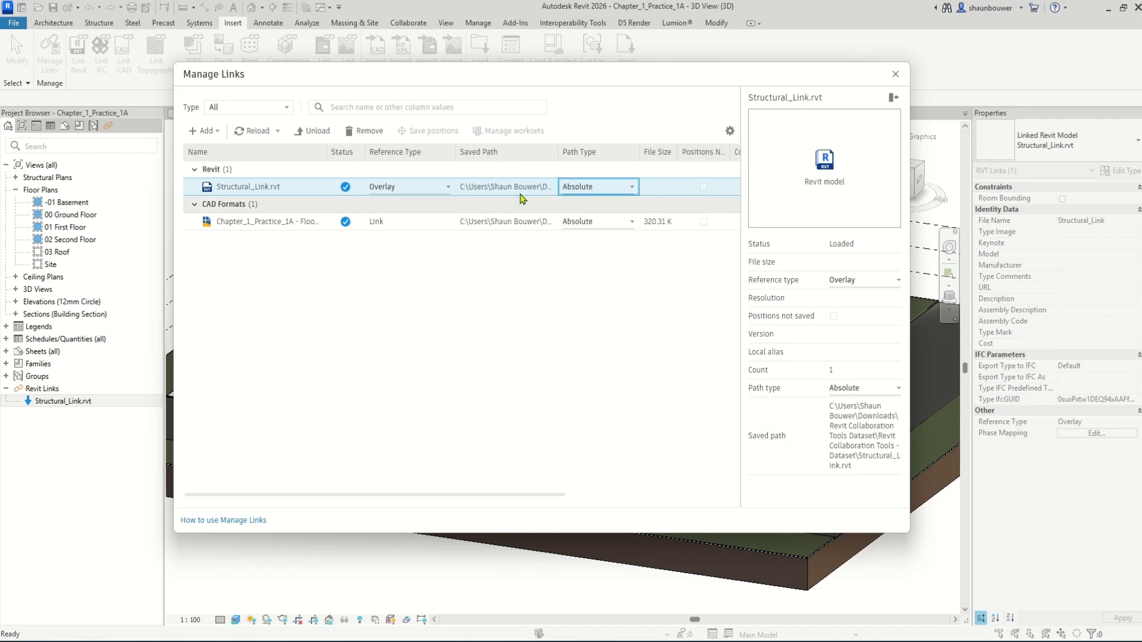
triple_click(506, 186)
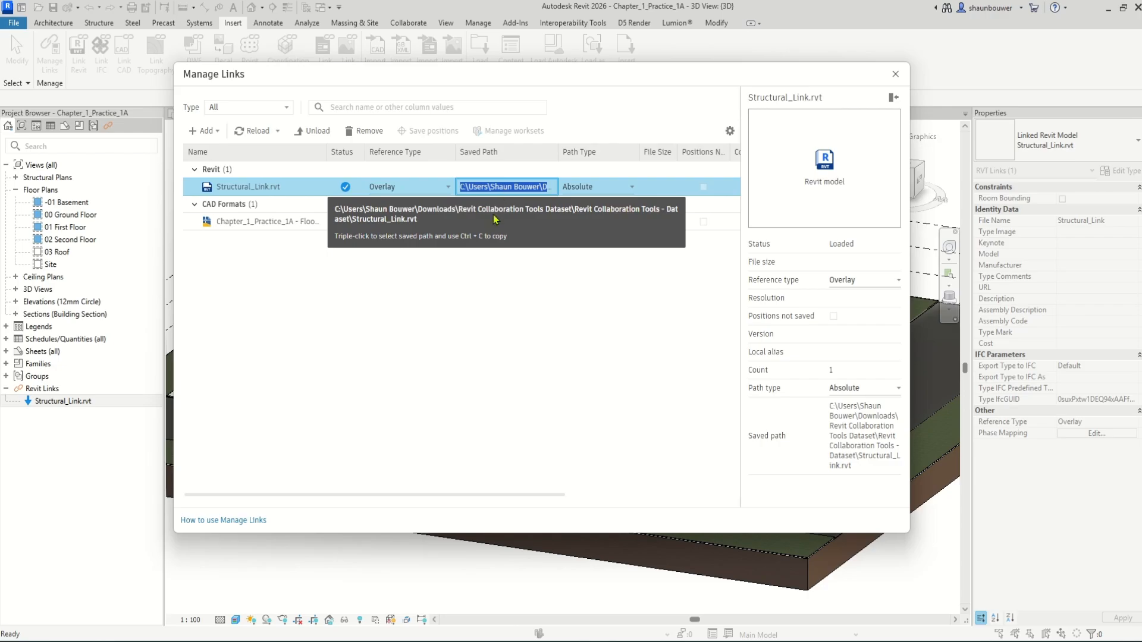
click(398, 338)
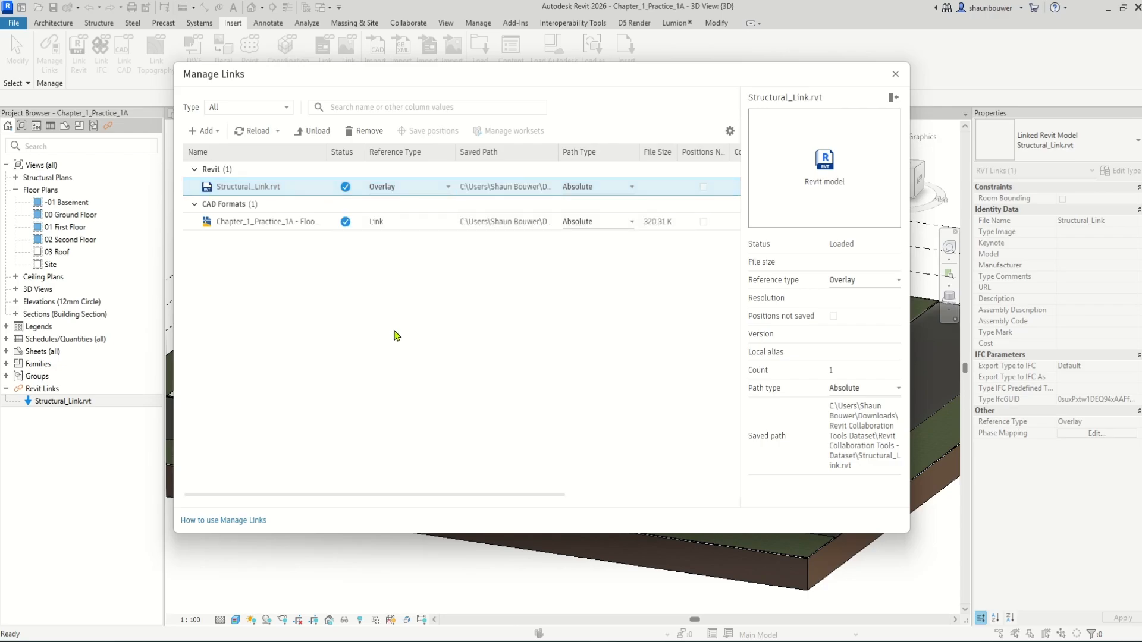
- Add the image Chapter_3_Practice_3D_Rendering_Image.jpg as a link, preview its details and close Manage Links
click(203, 131)
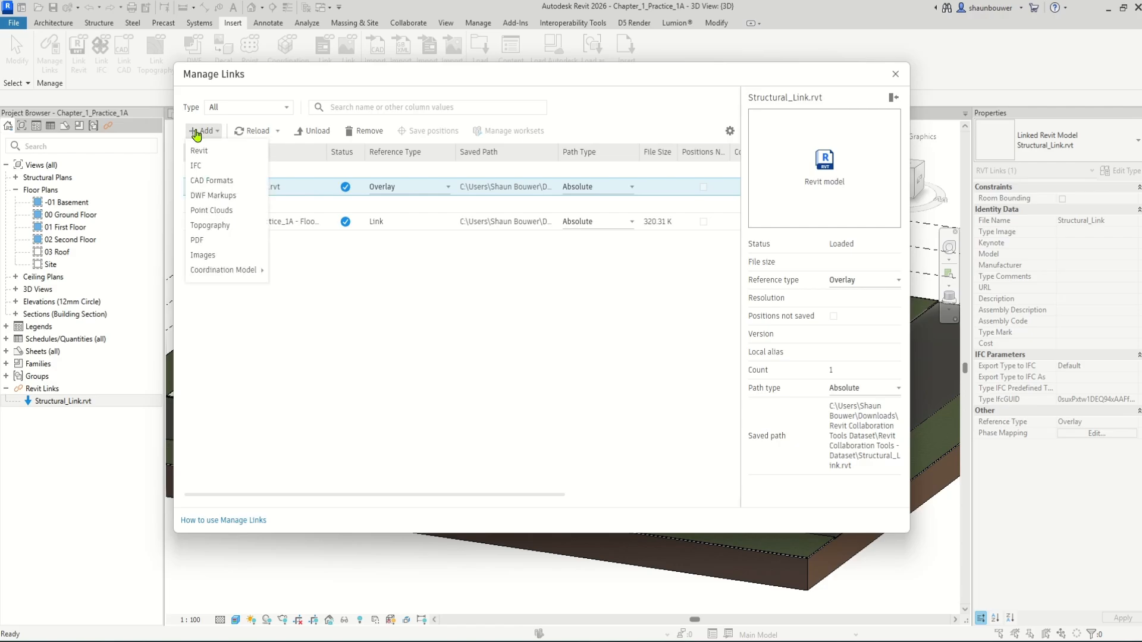
click(209, 256)
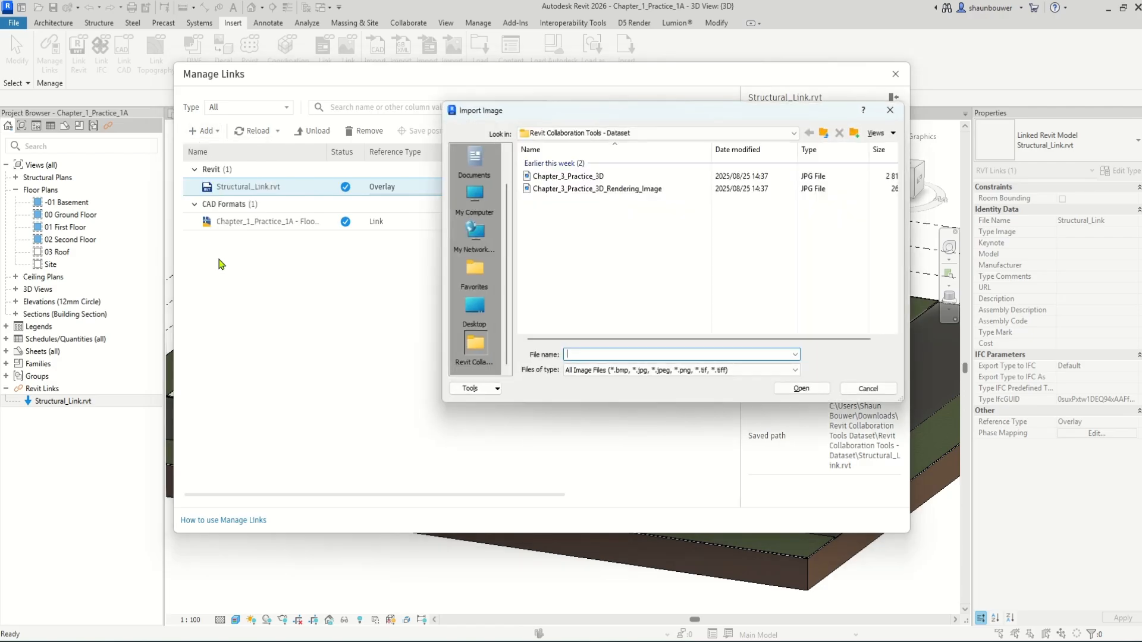
click(568, 177)
click(597, 188)
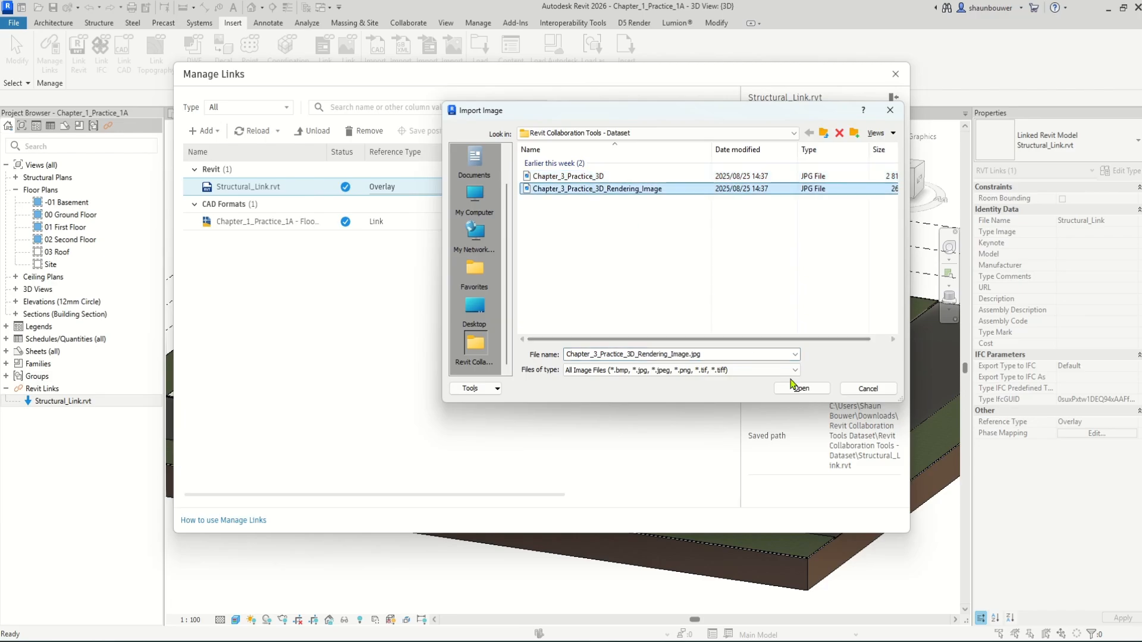
click(793, 386)
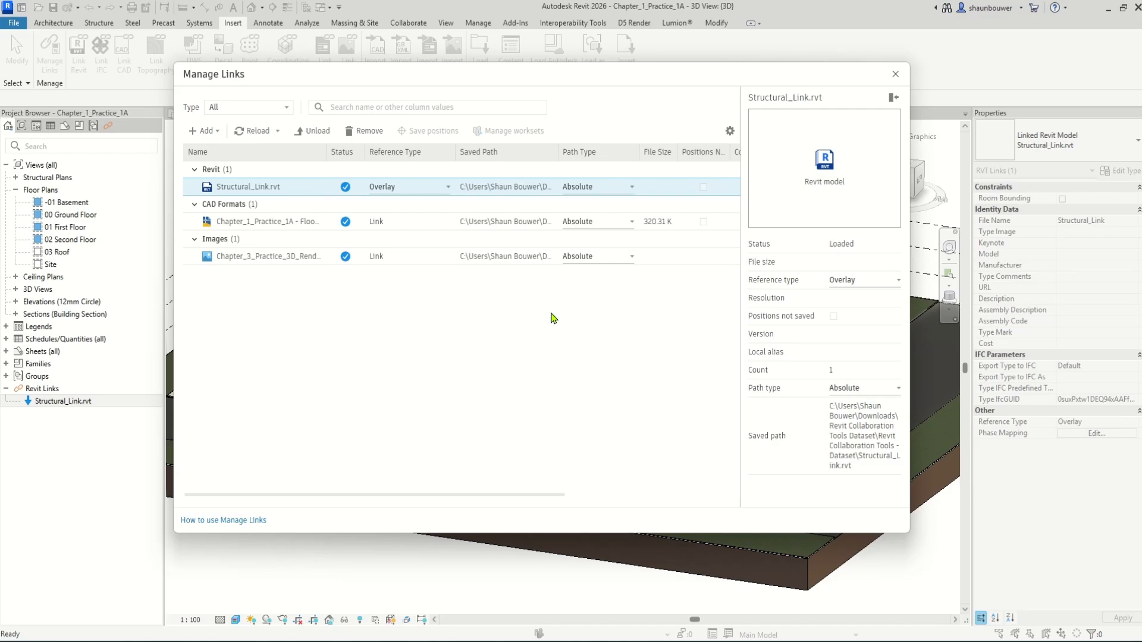
click(275, 257)
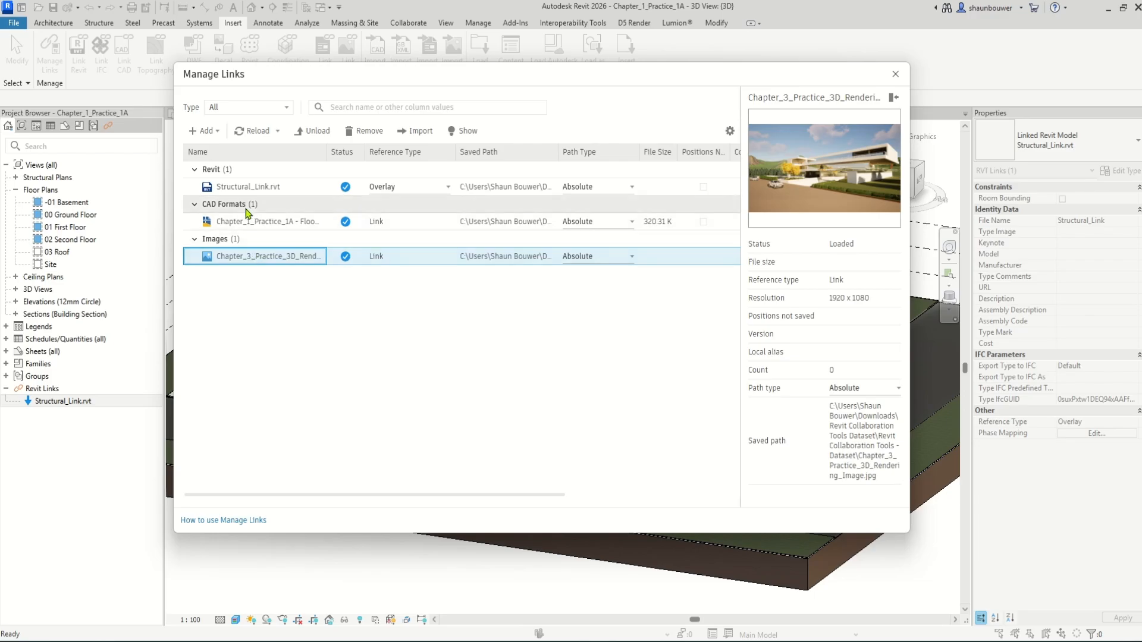
click(896, 74)
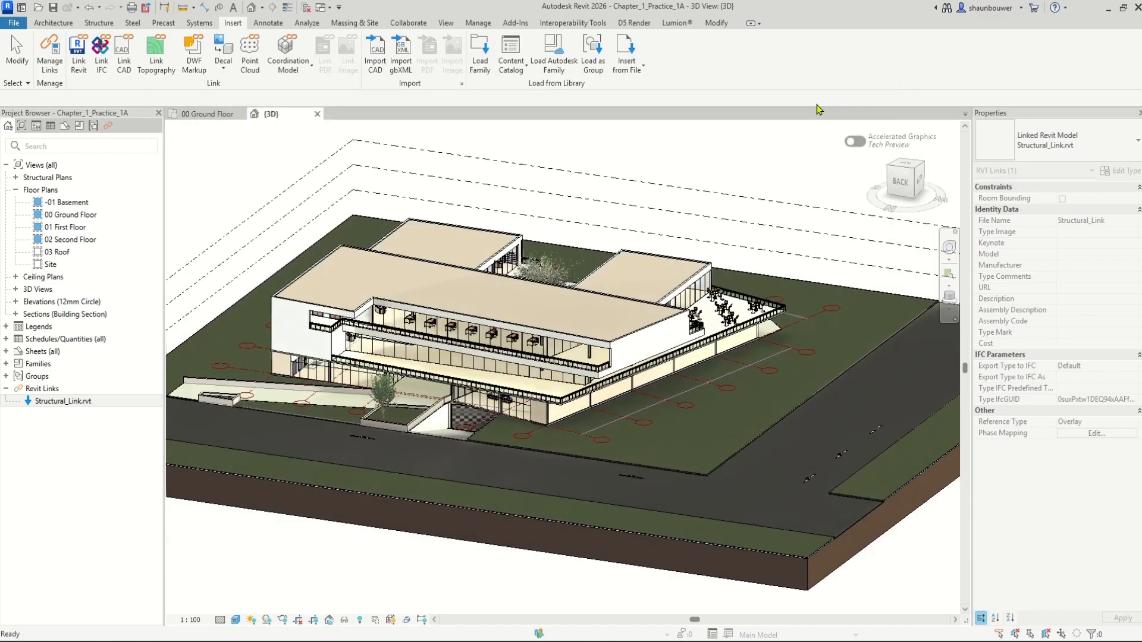
- Open the linked Structural_Link.rvt for editing and unload it from the host model
right_click(65, 403)
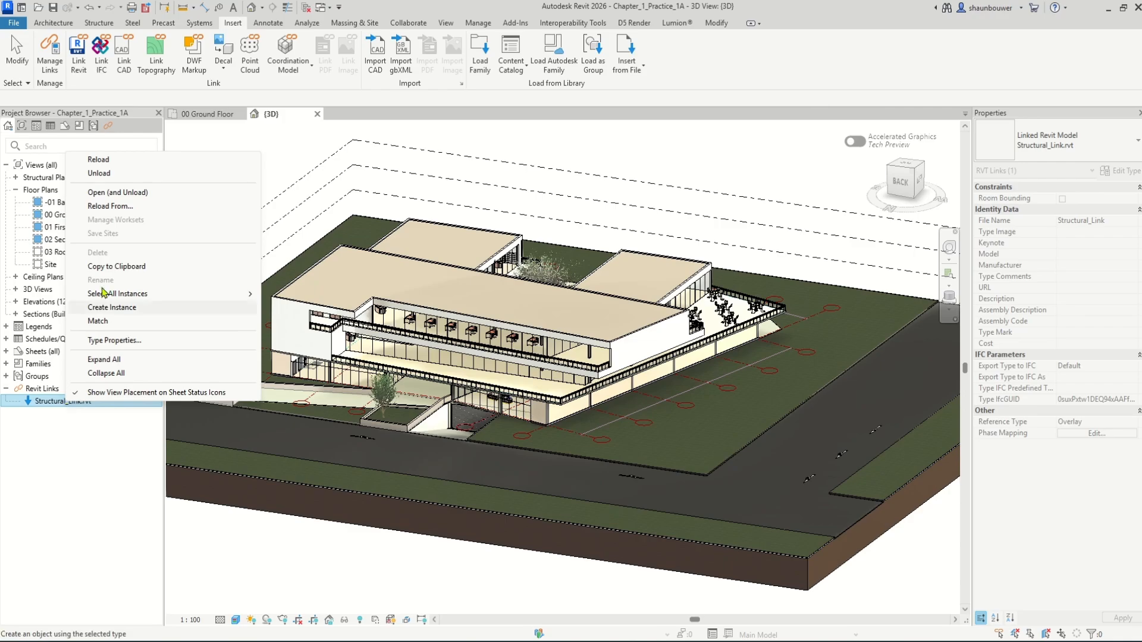
click(135, 193)
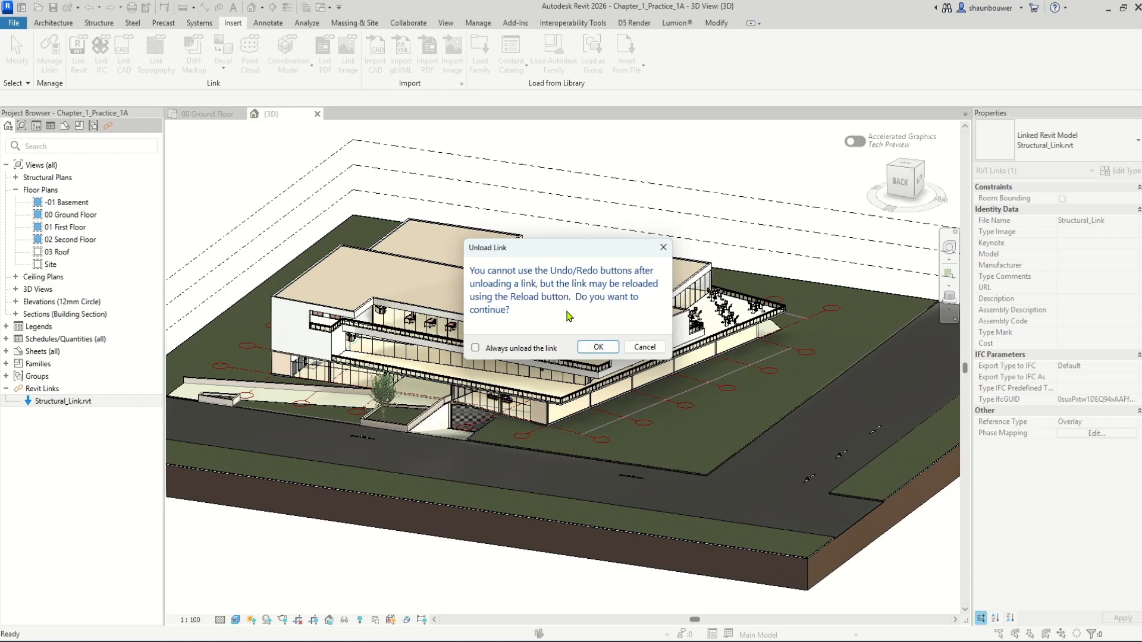
click(584, 348)
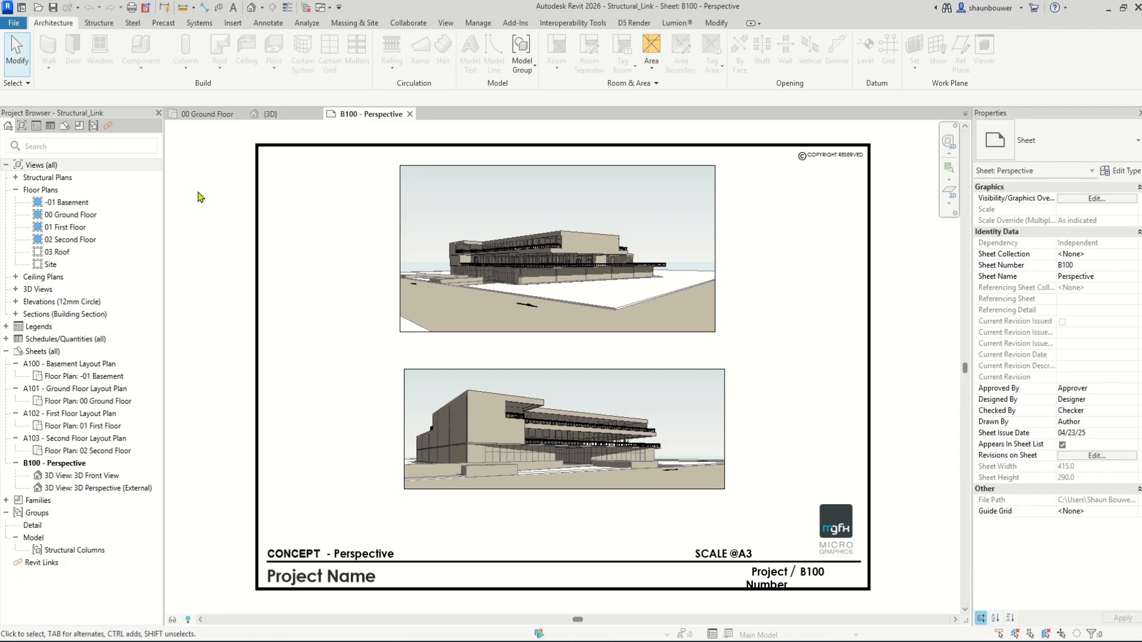
- Check the structural link's status from the host's 00 Ground Floor plan, and close the opened structural model's B100 - Perspective sheet
click(199, 114)
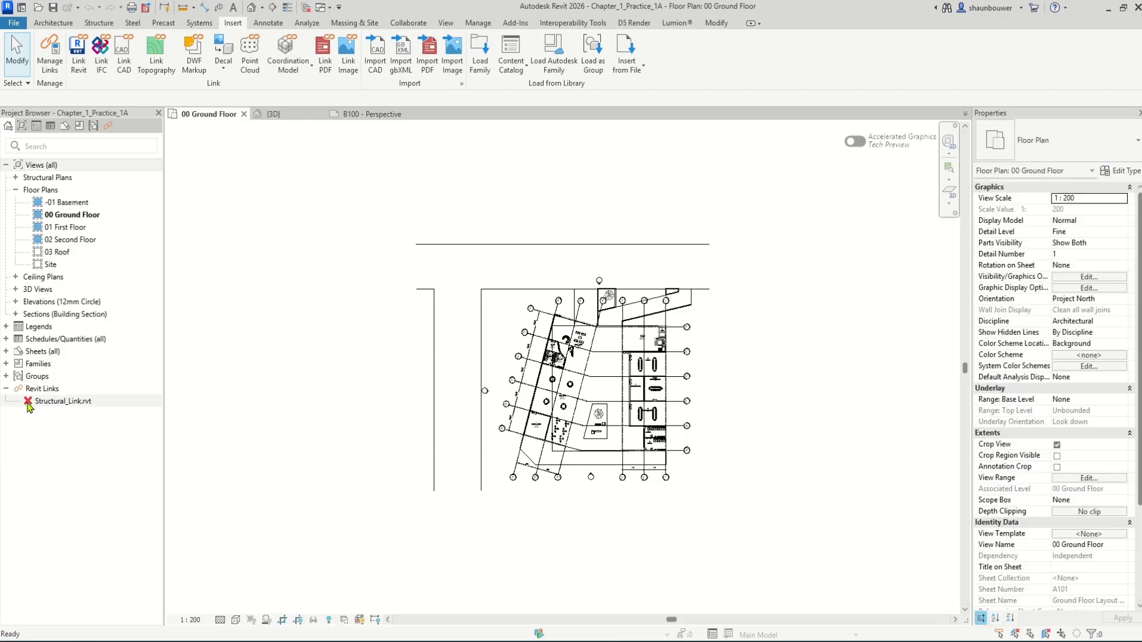
click(382, 116)
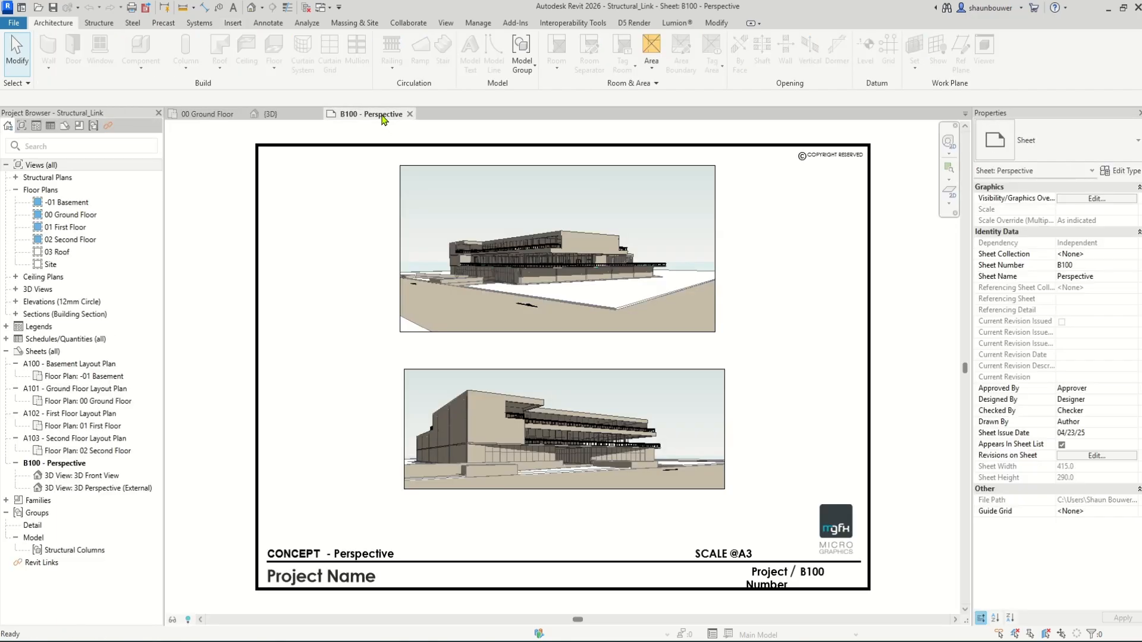
click(409, 114)
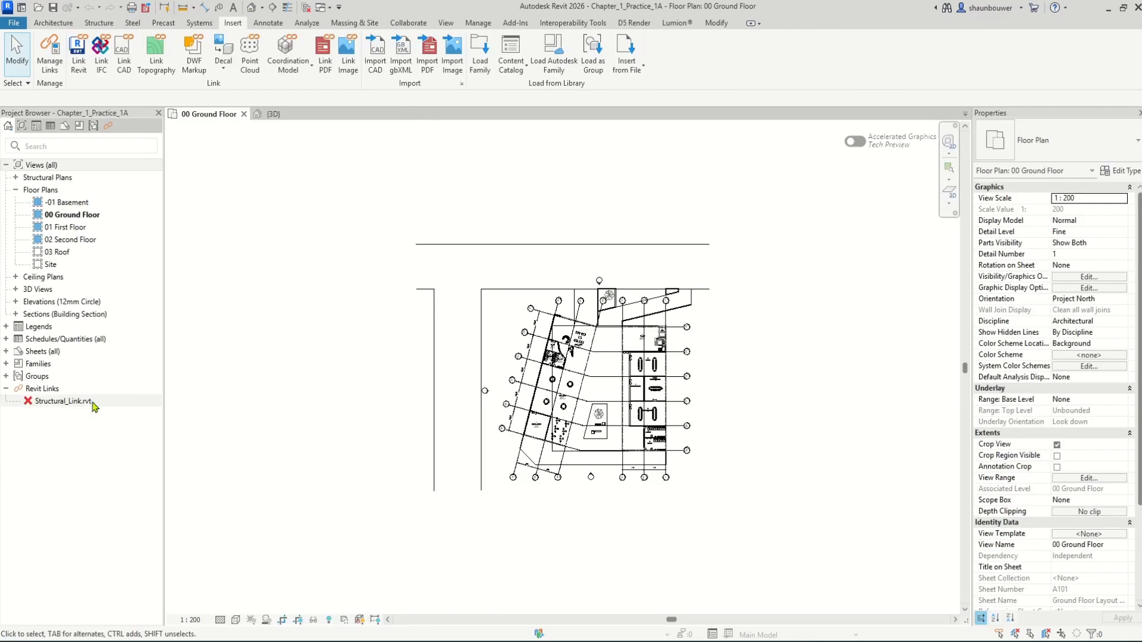
- Reload the unloaded structural link from Structural_Link.rvt in the Revit Collaboration Tools - Dataset folder
right_click(87, 404)
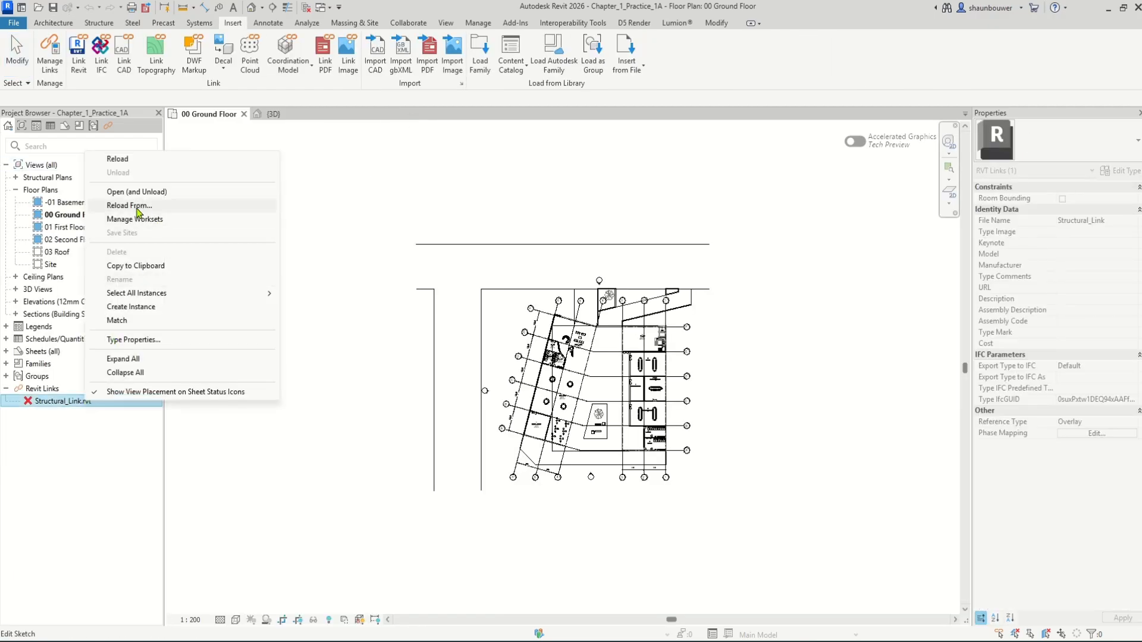
click(169, 207)
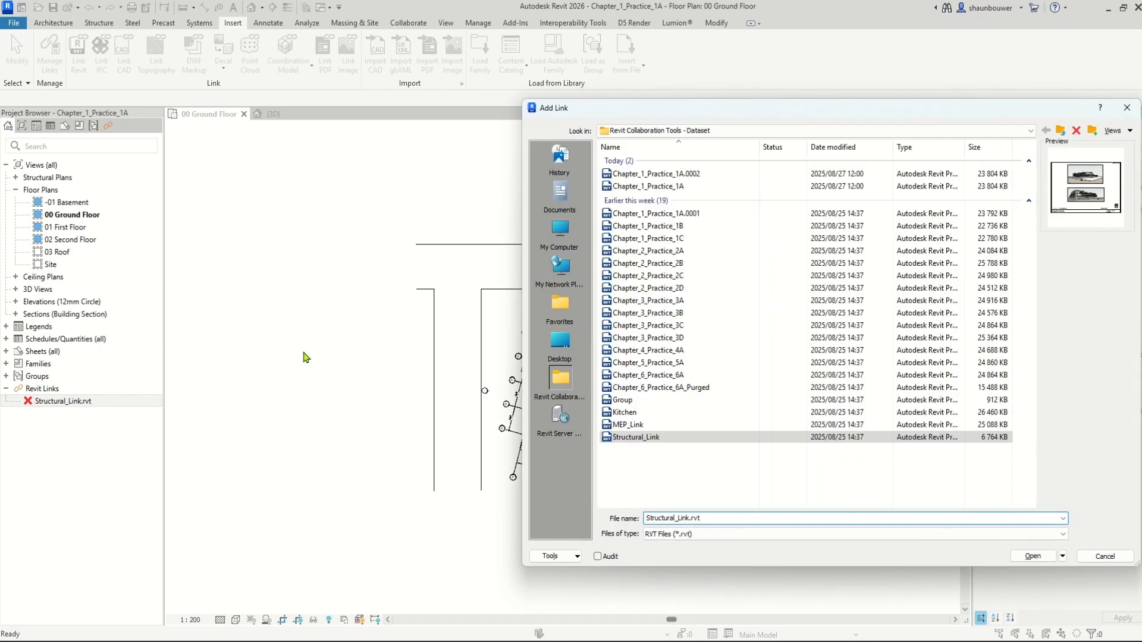
click(653, 438)
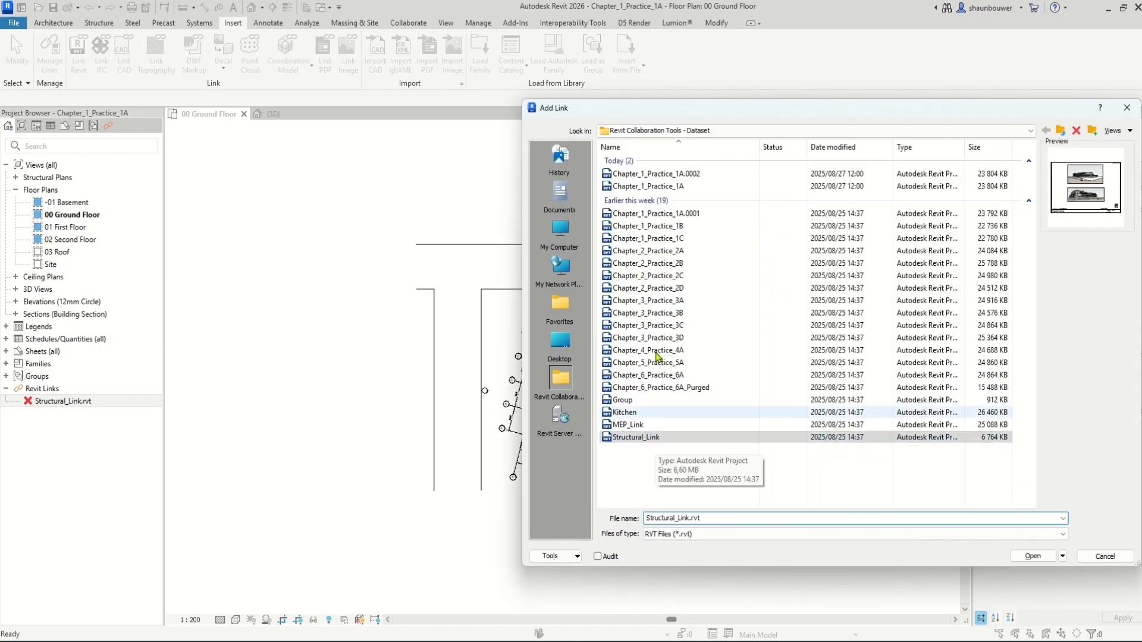
click(1005, 131)
click(1005, 131)
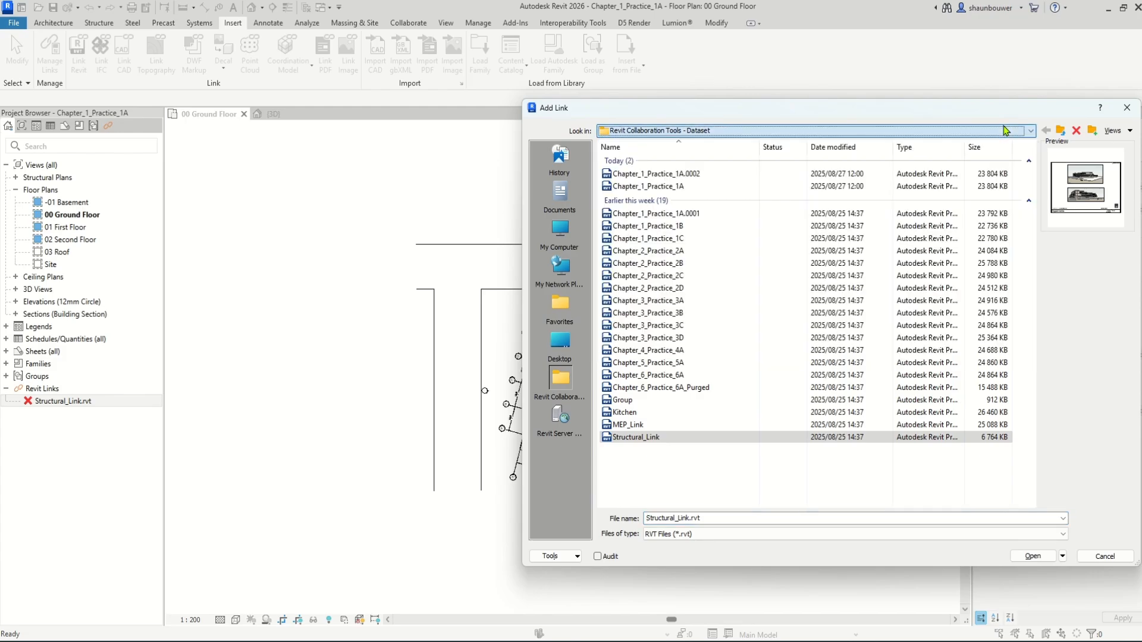
click(1032, 556)
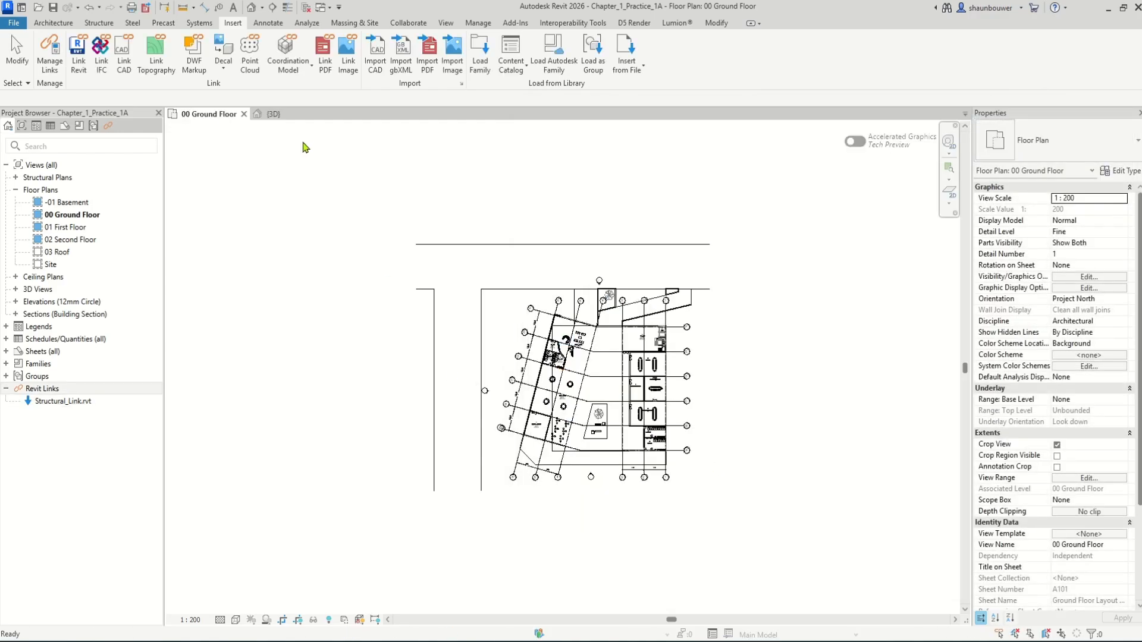
- Switch to the 3D view and select the linked ground floor DWG to examine its properties
click(291, 116)
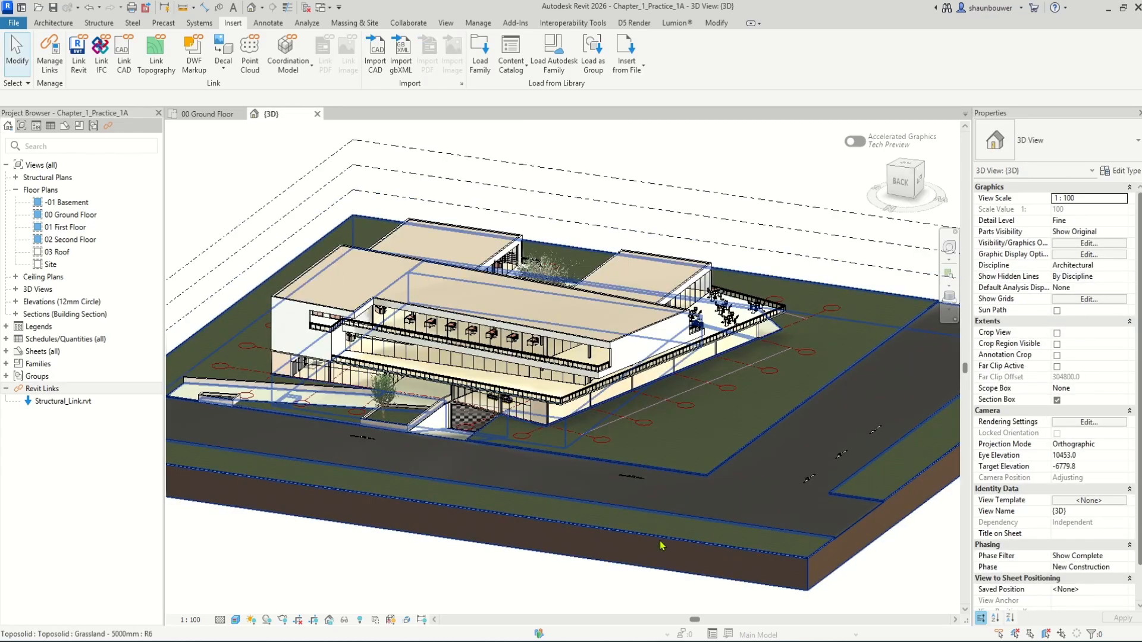
click(683, 415)
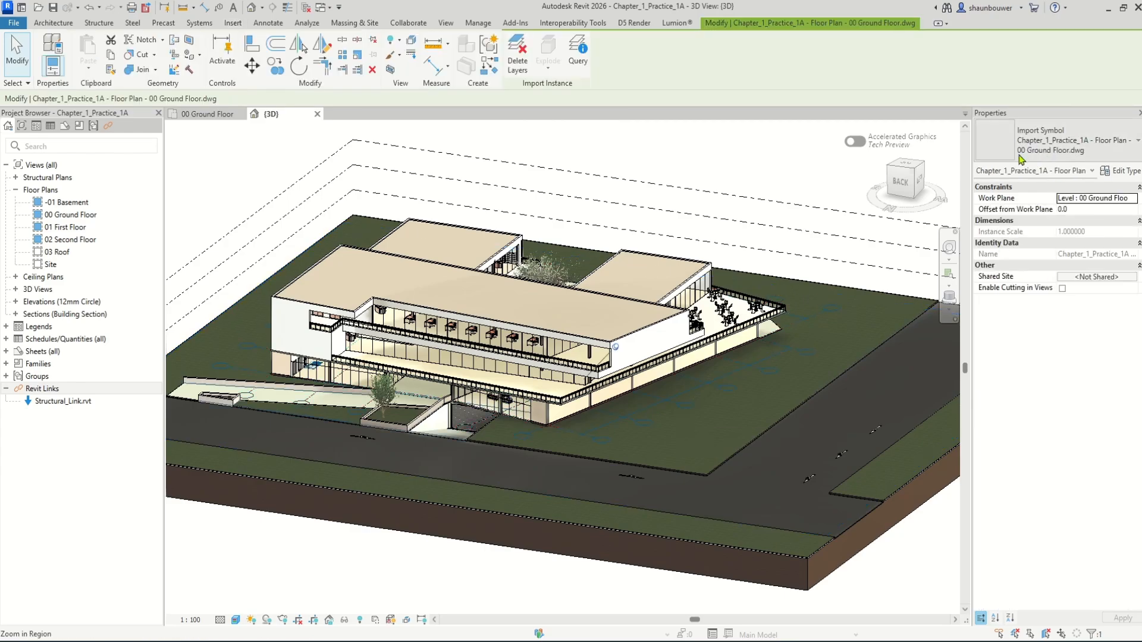